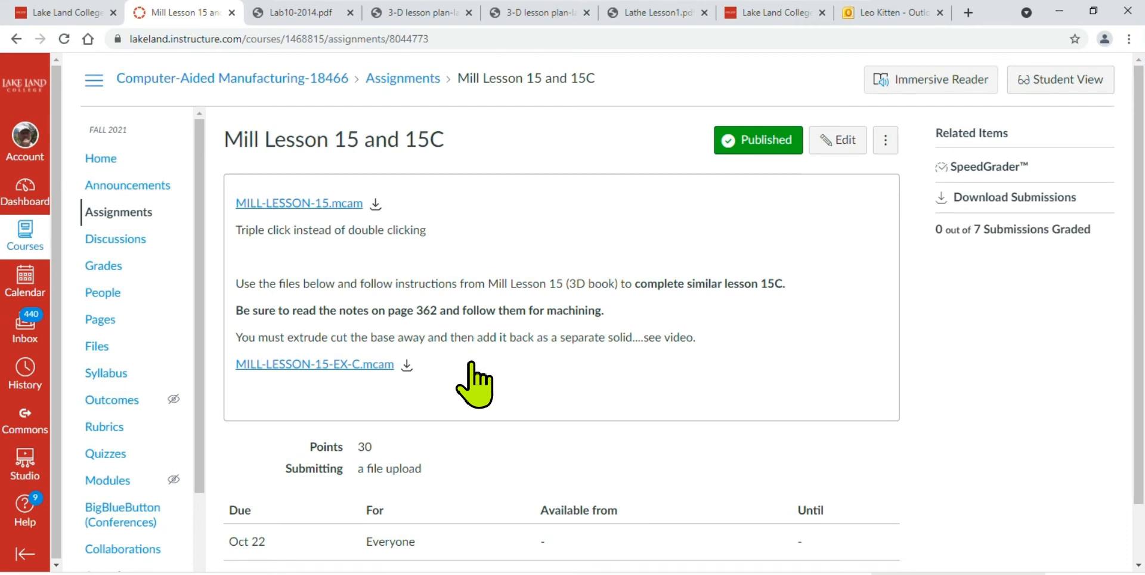
Step: Switch to Mastercam and open MILL-LESSON-16-EX-C.mcam from the Downloads folder, dismissing the file-version notice
{"action": "left_click", "coordinate": [829, 572]}
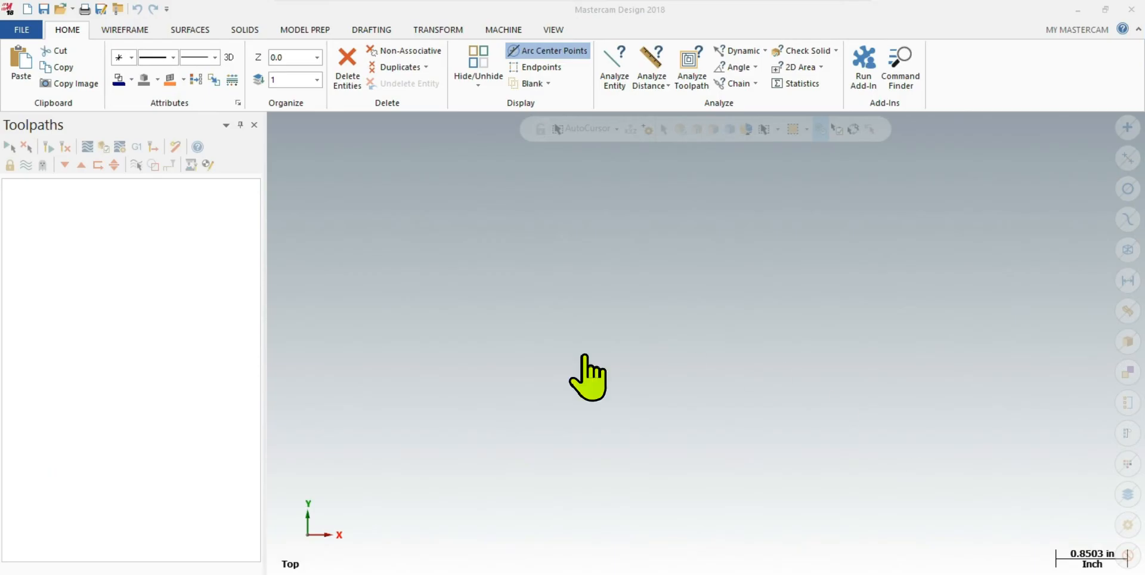
{"action": "left_click", "coordinate": [23, 30]}
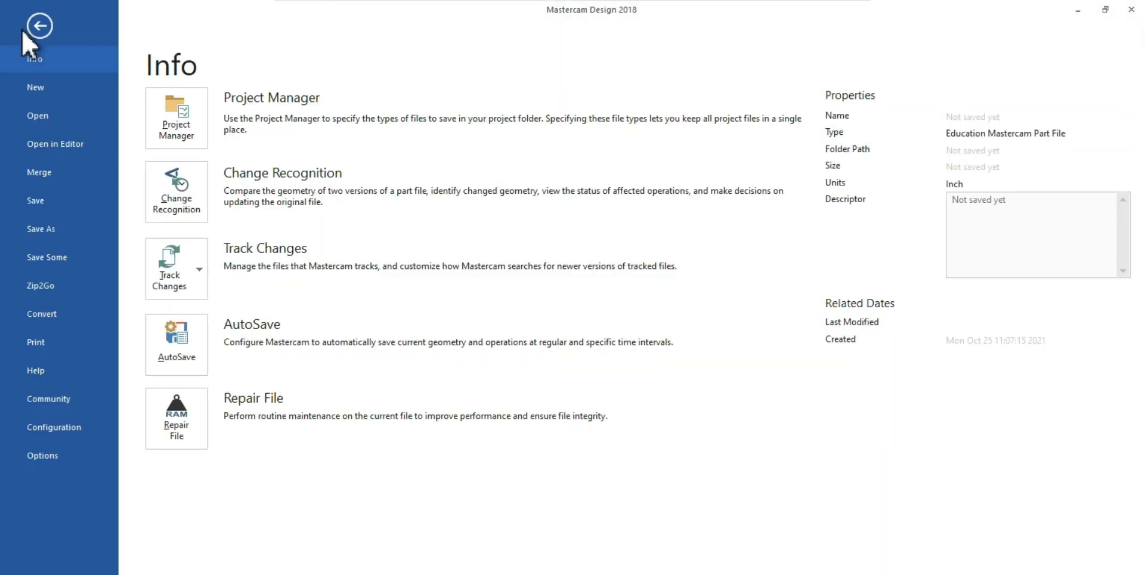
{"action": "left_click", "coordinate": [49, 112]}
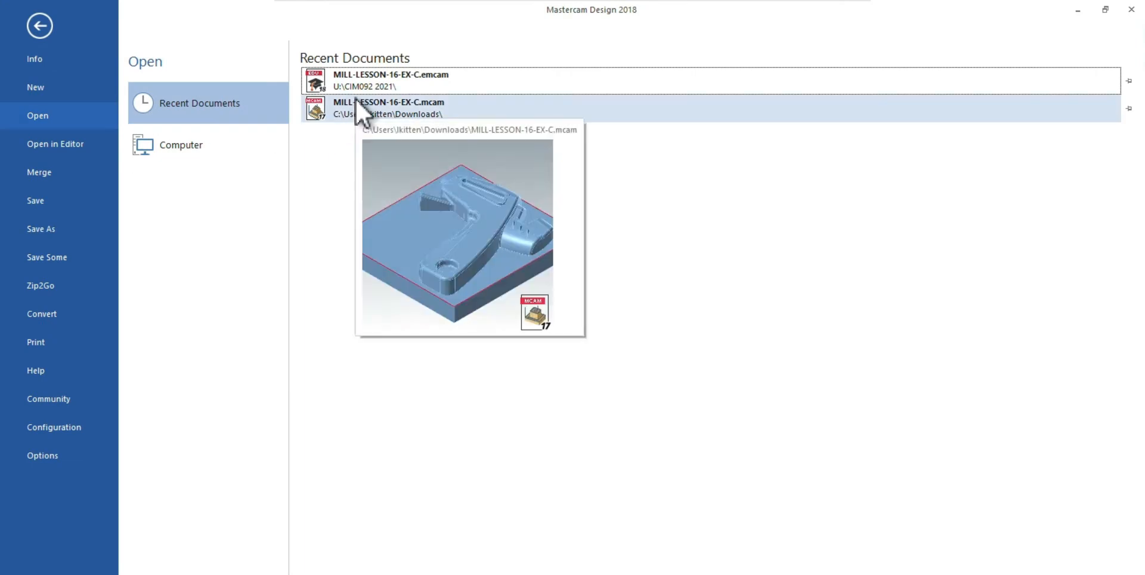
{"action": "left_click", "coordinate": [163, 148]}
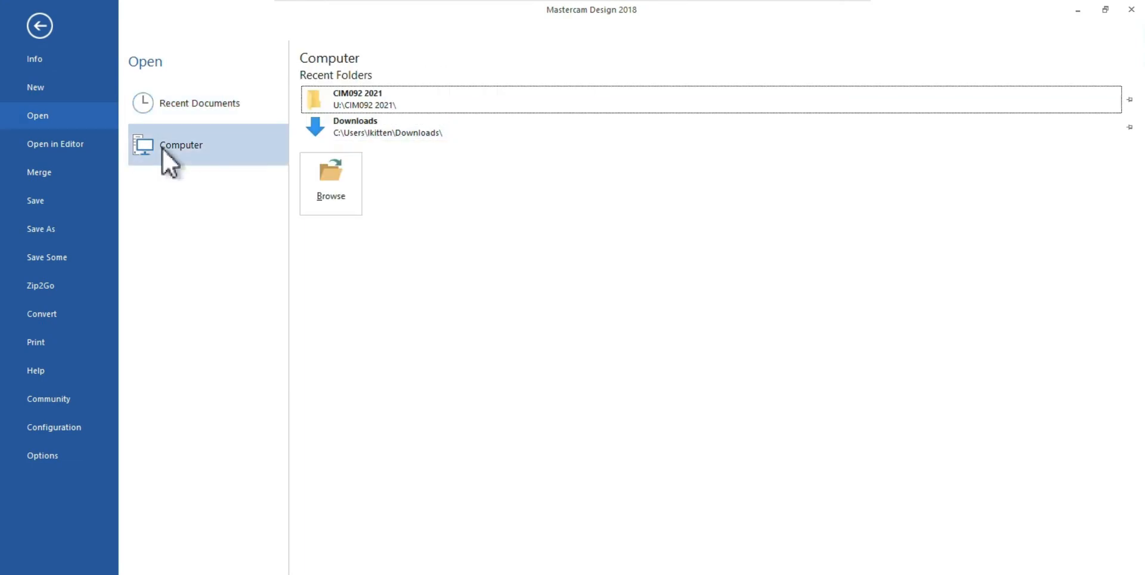
{"action": "left_click", "coordinate": [356, 130]}
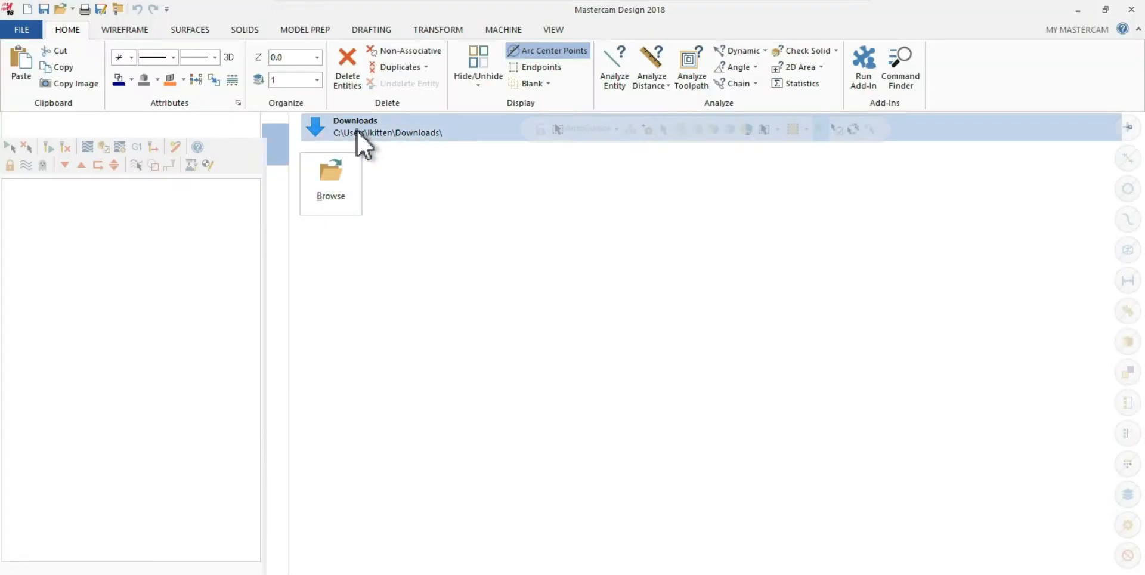
{"action": "left_click", "coordinate": [222, 129]}
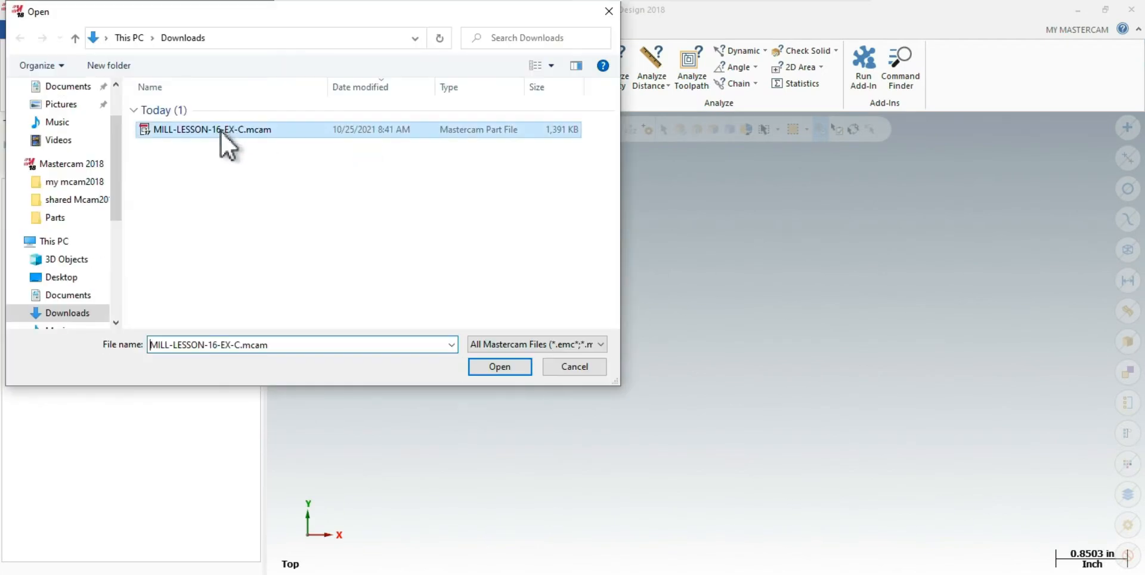
{"action": "left_click", "coordinate": [498, 370]}
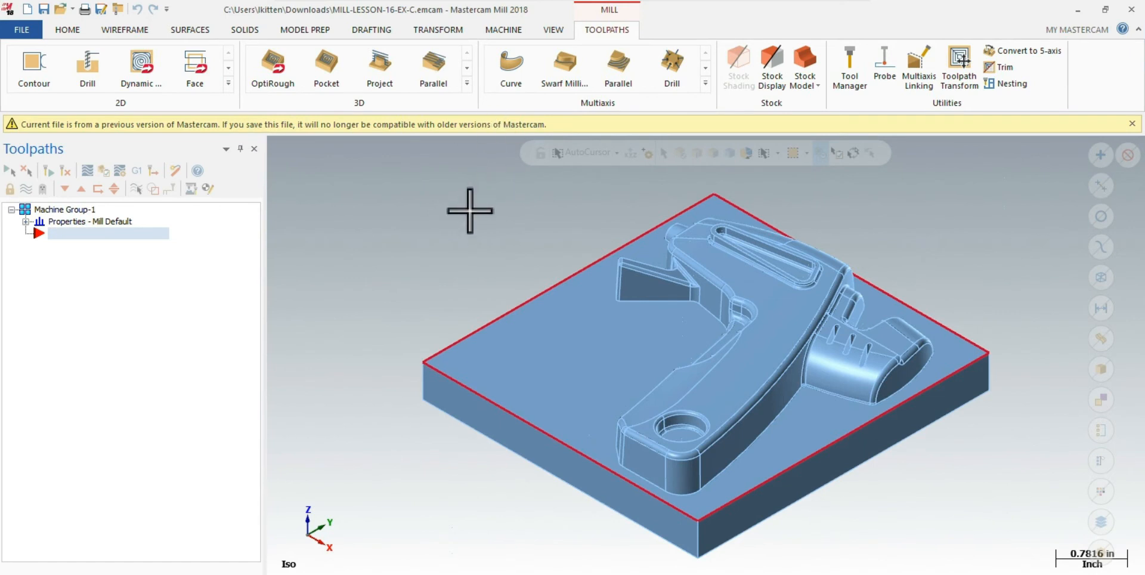
{"action": "left_click", "coordinate": [1132, 123]}
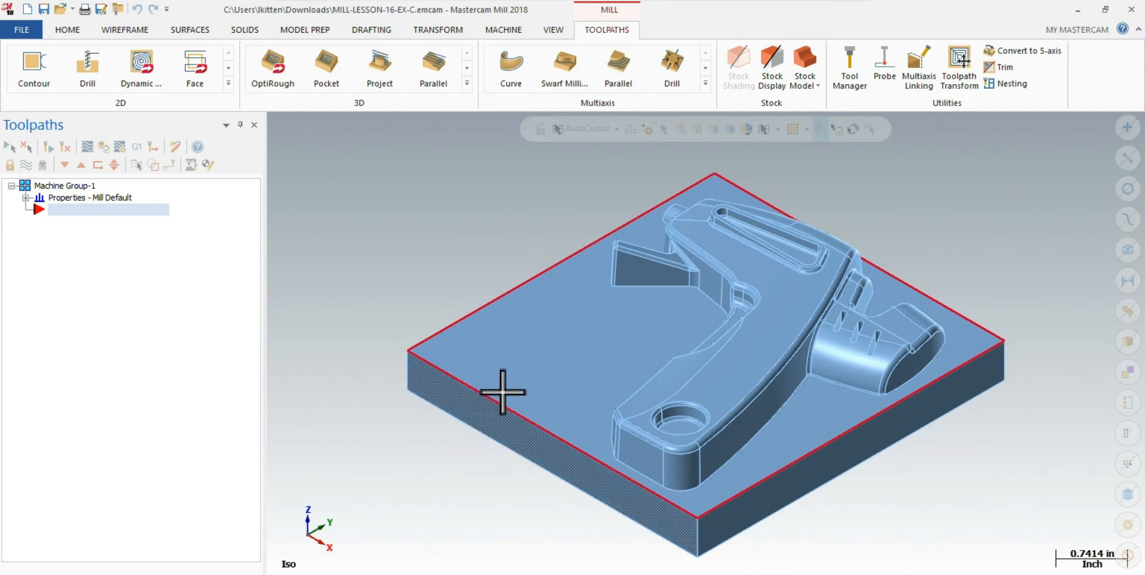
{"action": "mouse_move", "coordinate": [434, 466]}
{"action": "middle_mouse_down"}
{"action": "mouse_move", "coordinate": [552, 373]}
{"action": "mouse_move", "coordinate": [547, 360]}
{"action": "mouse_move", "coordinate": [491, 378]}
{"action": "mouse_move", "coordinate": [455, 447]}
{"action": "mouse_move", "coordinate": [422, 478]}
{"action": "middle_mouse_up"}
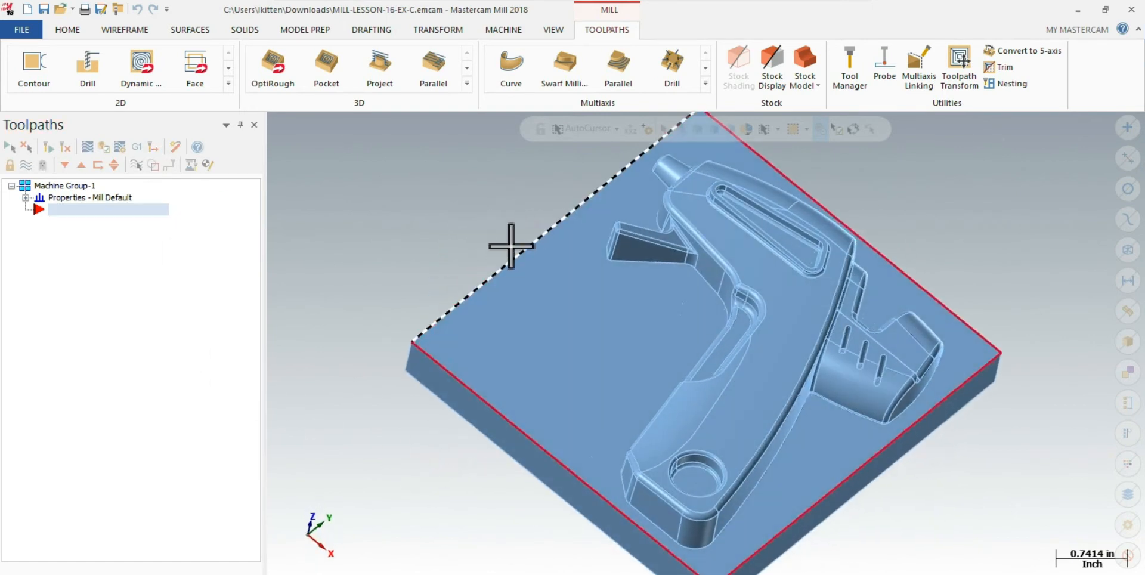
Step: Review the grid settings and view settings in the system configuration
{"action": "left_click", "coordinate": [20, 31]}
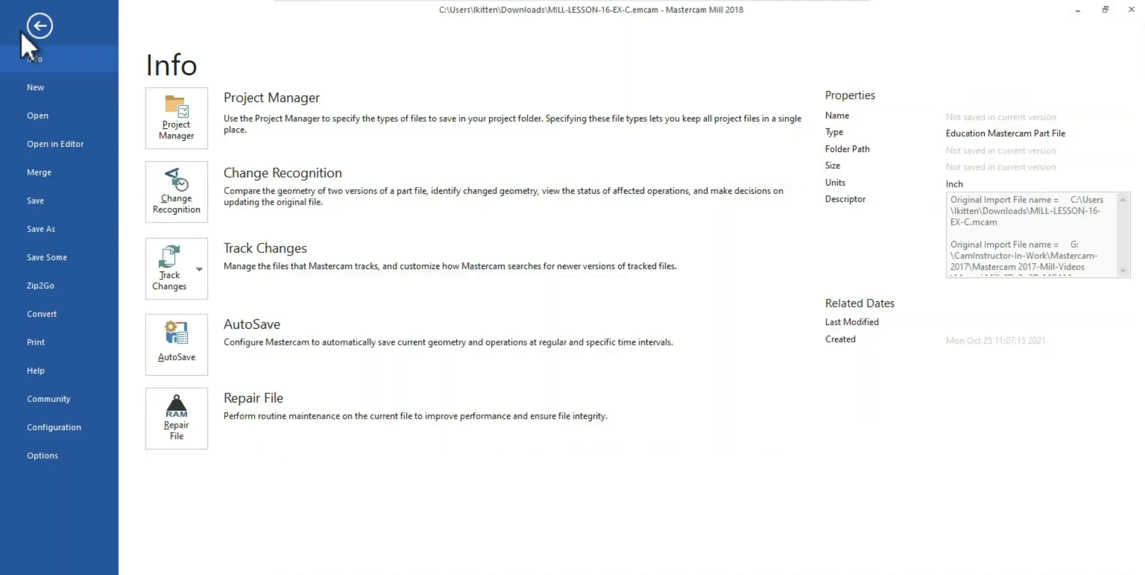
{"action": "left_click", "coordinate": [55, 427]}
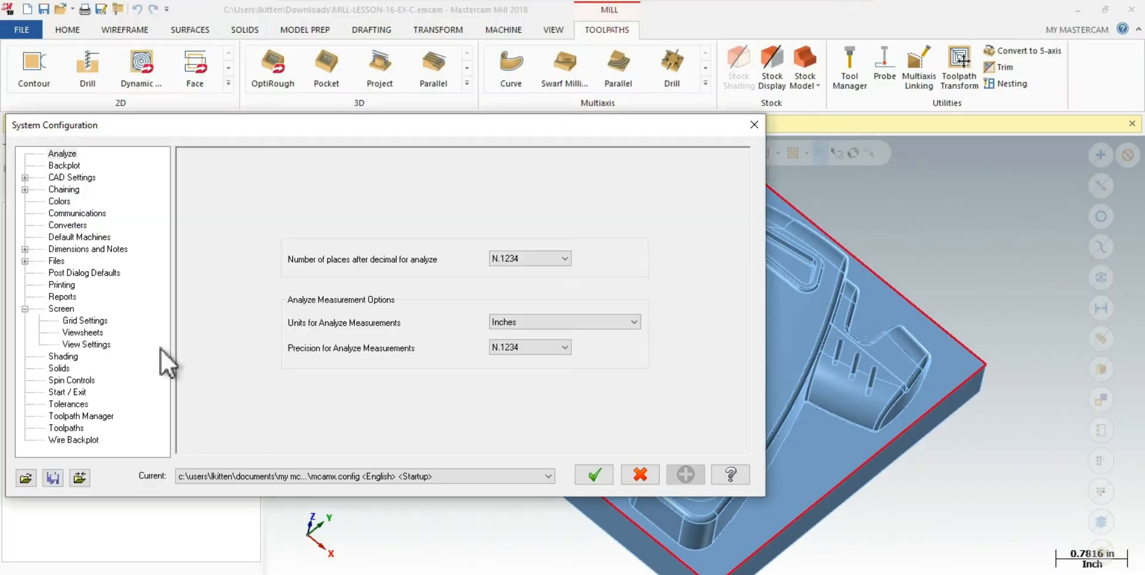
{"action": "left_click", "coordinate": [75, 321]}
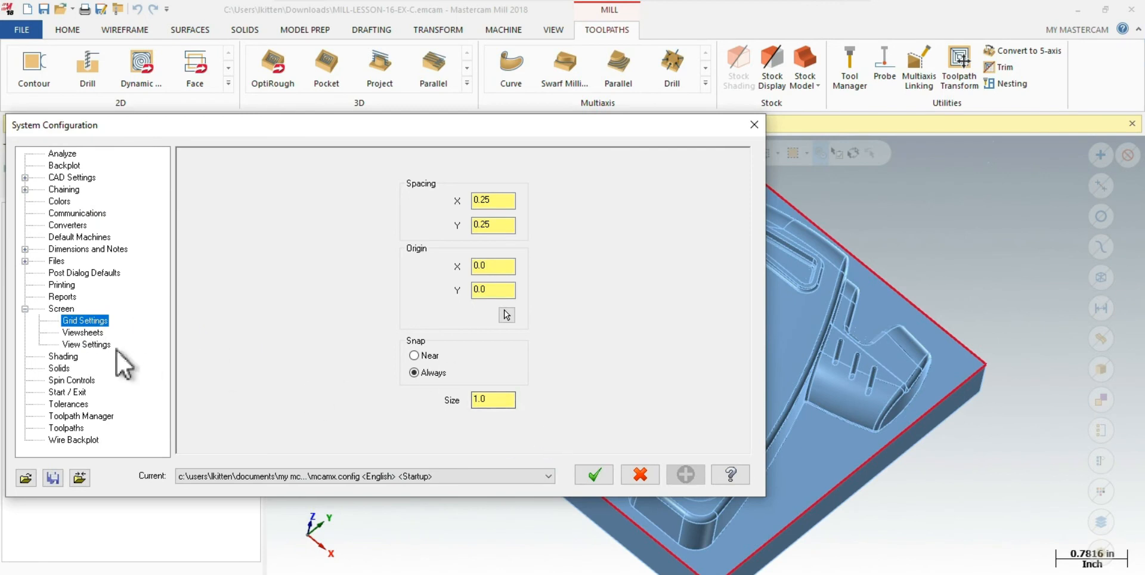
{"action": "left_click", "coordinate": [86, 344]}
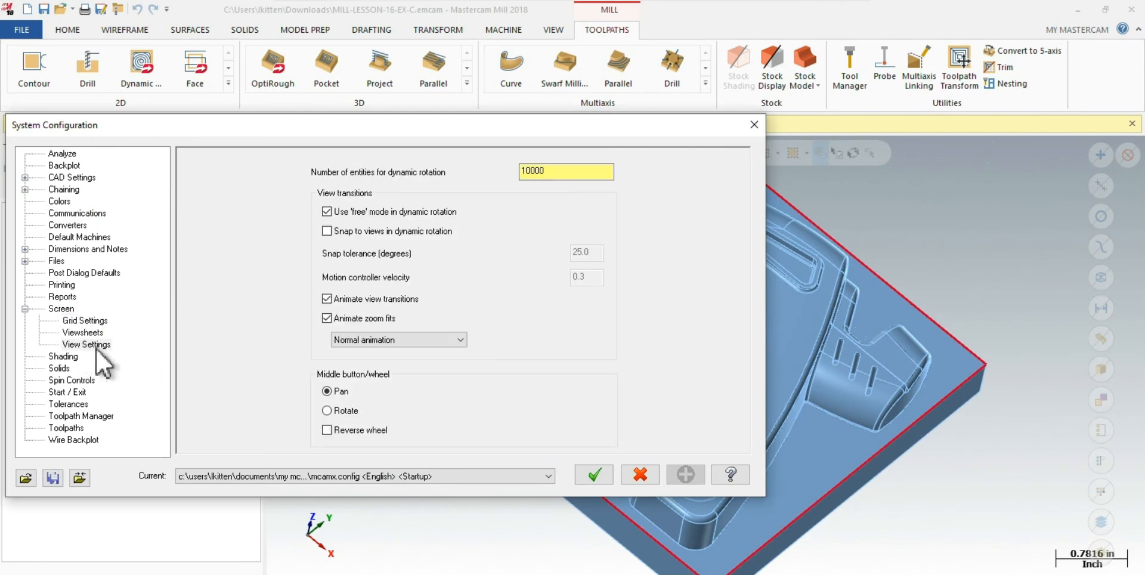
{"action": "left_click", "coordinate": [590, 480]}
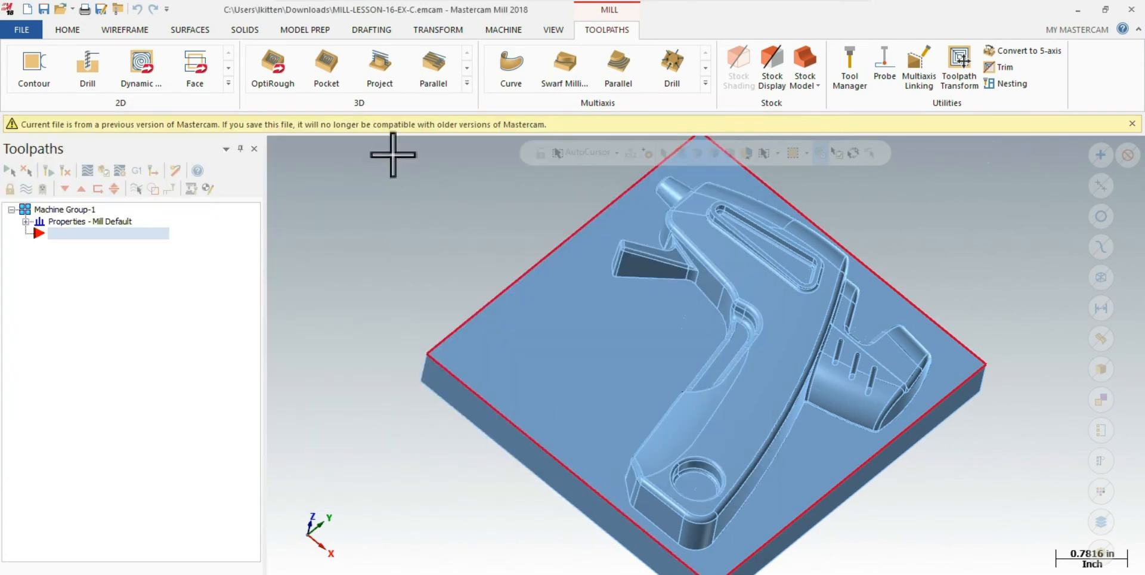
Step: Show the construction grid and check where it lies relative to the part
{"action": "left_click", "coordinate": [552, 34]}
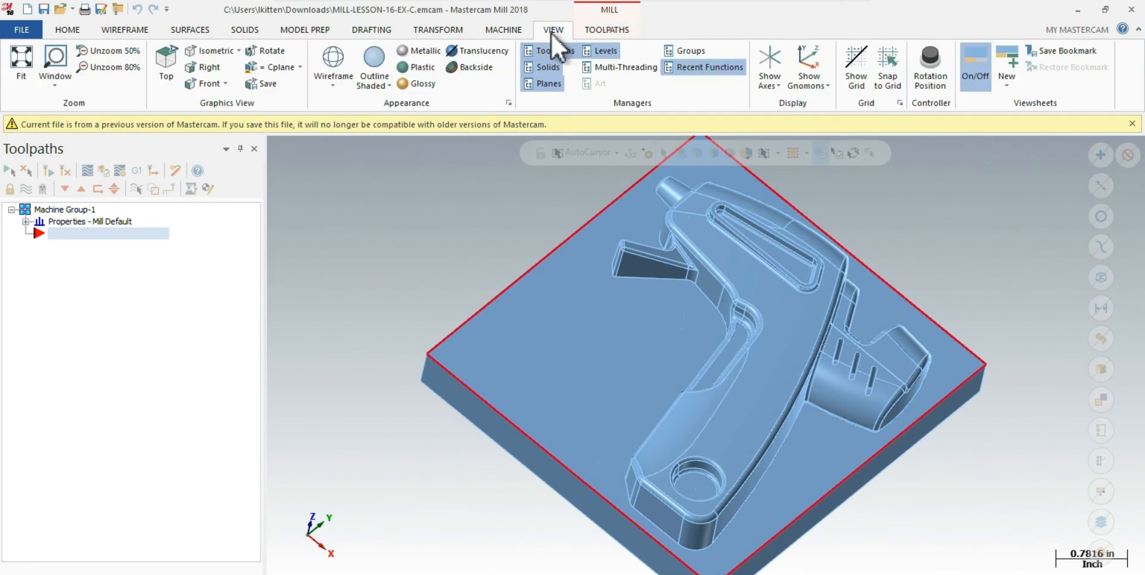
{"action": "left_click", "coordinate": [854, 83]}
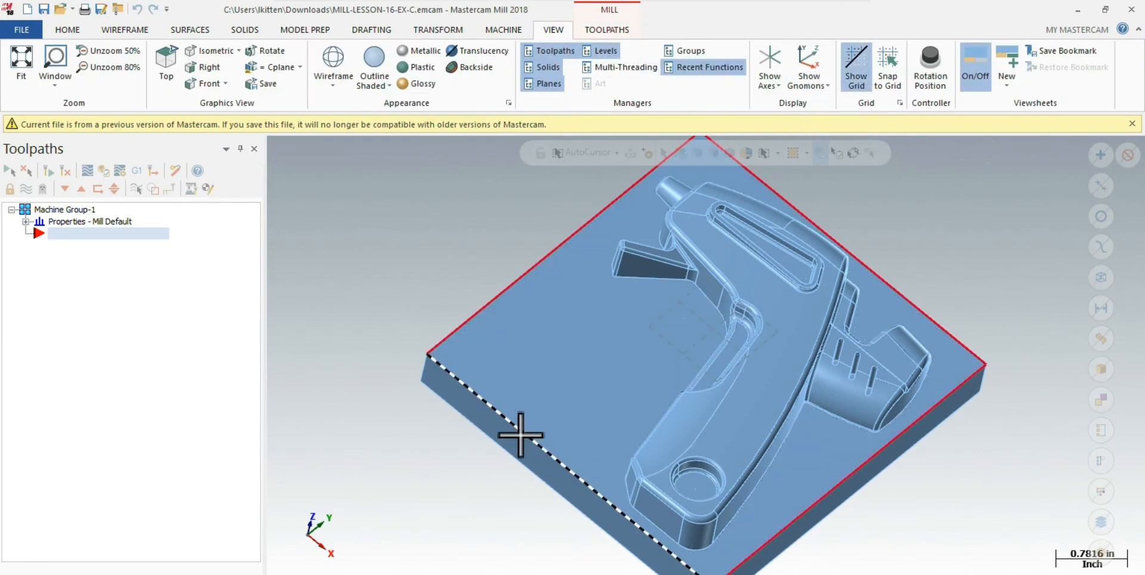
{"action": "mouse_move", "coordinate": [402, 467]}
{"action": "middle_mouse_down"}
{"action": "mouse_move", "coordinate": [475, 422]}
{"action": "mouse_move", "coordinate": [530, 419]}
{"action": "mouse_move", "coordinate": [477, 447]}
{"action": "mouse_move", "coordinate": [544, 427]}
{"action": "mouse_move", "coordinate": [473, 440]}
{"action": "mouse_move", "coordinate": [447, 427]}
{"action": "mouse_move", "coordinate": [466, 427]}
{"action": "middle_mouse_up"}
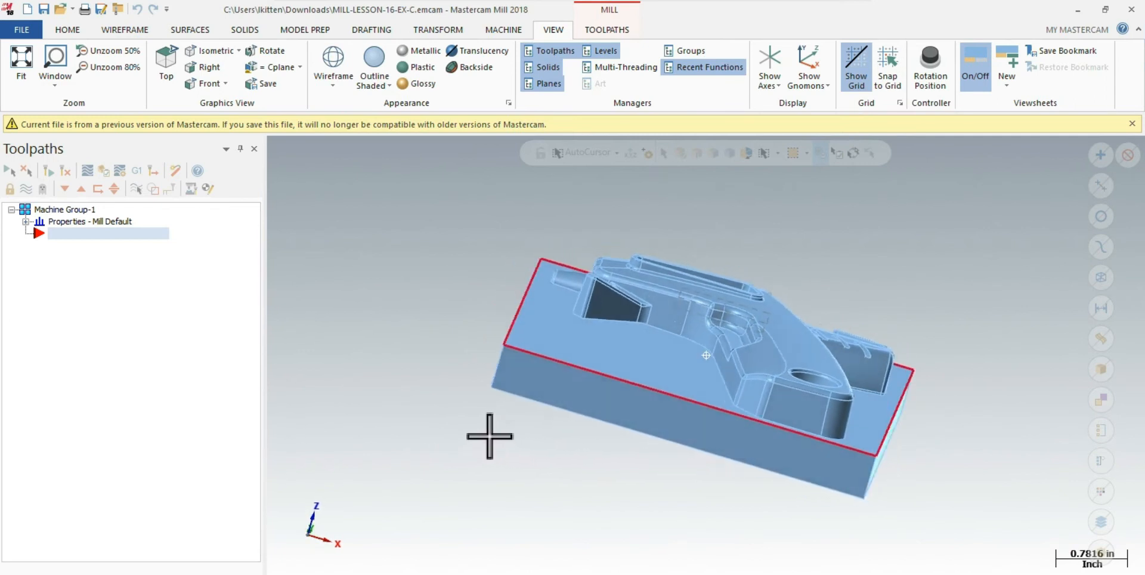
{"action": "middle_click_drag", "start_coordinate": [463, 425], "coordinate": [456, 438]}
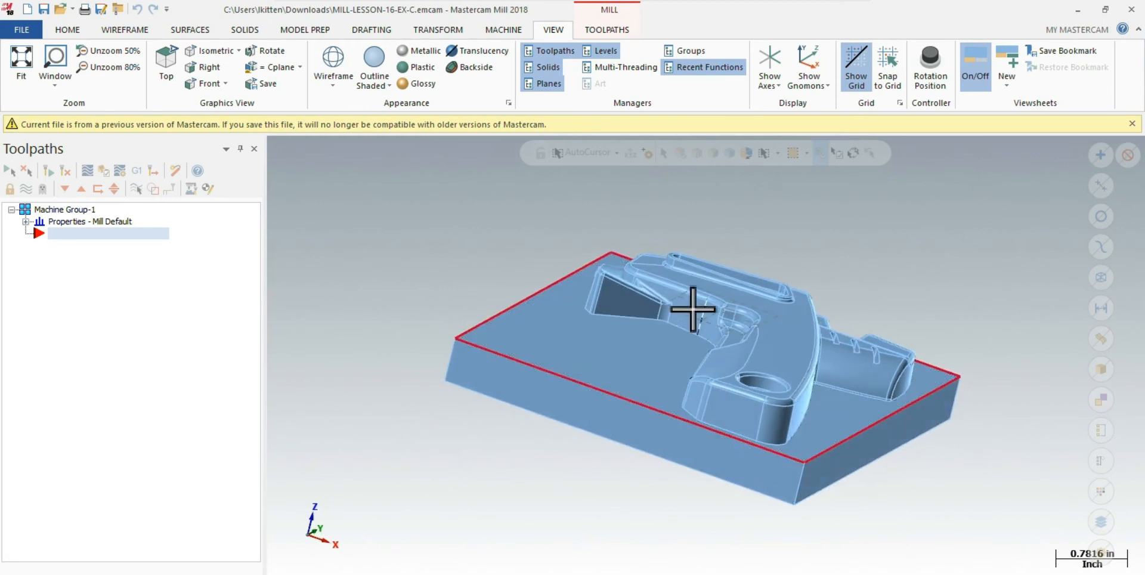
{"action": "mouse_move", "coordinate": [463, 452]}
{"action": "middle_mouse_down"}
{"action": "mouse_move", "coordinate": [486, 442]}
{"action": "mouse_move", "coordinate": [447, 461]}
{"action": "mouse_move", "coordinate": [626, 409]}
{"action": "mouse_move", "coordinate": [631, 388]}
{"action": "mouse_move", "coordinate": [449, 485]}
{"action": "middle_mouse_up"}
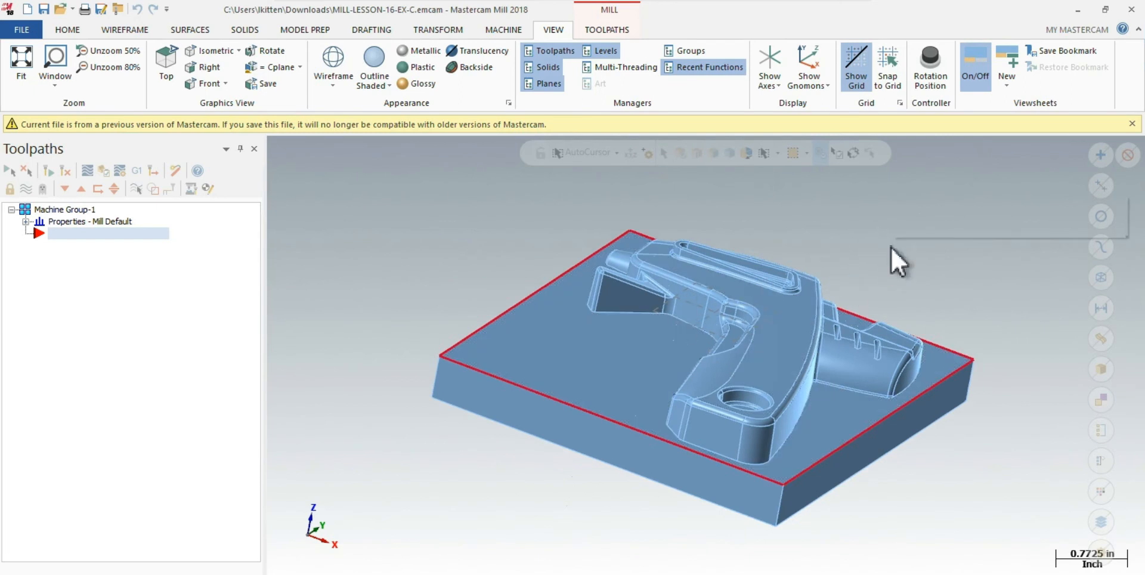
Step: Set the construction Z depth to -1.05 so the grid lies on the underside of the base
{"action": "right_click", "coordinate": [981, 288]}
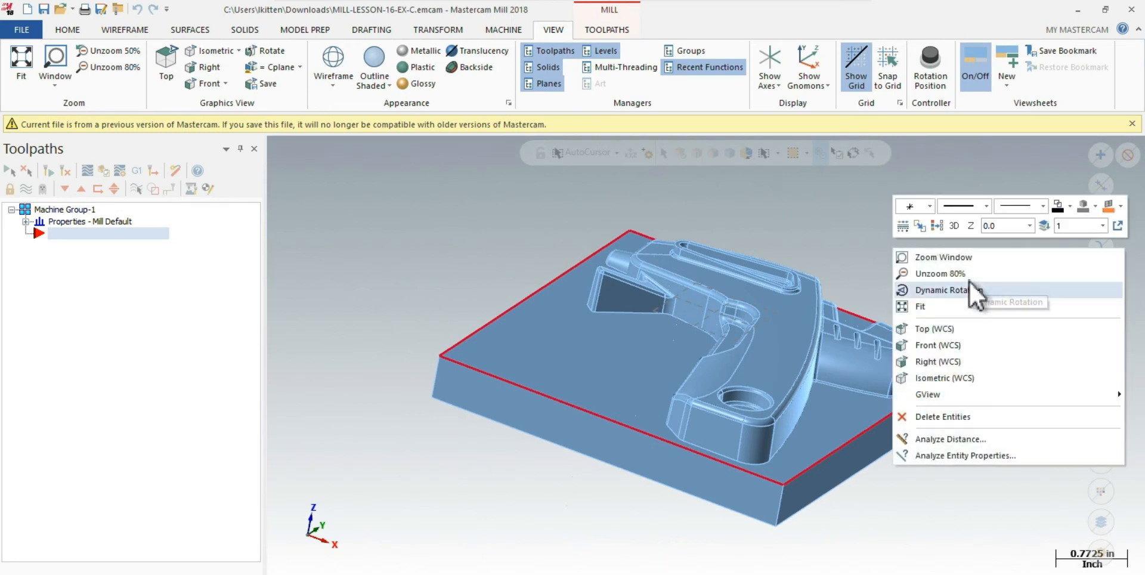
{"action": "left_click", "coordinate": [993, 225]}
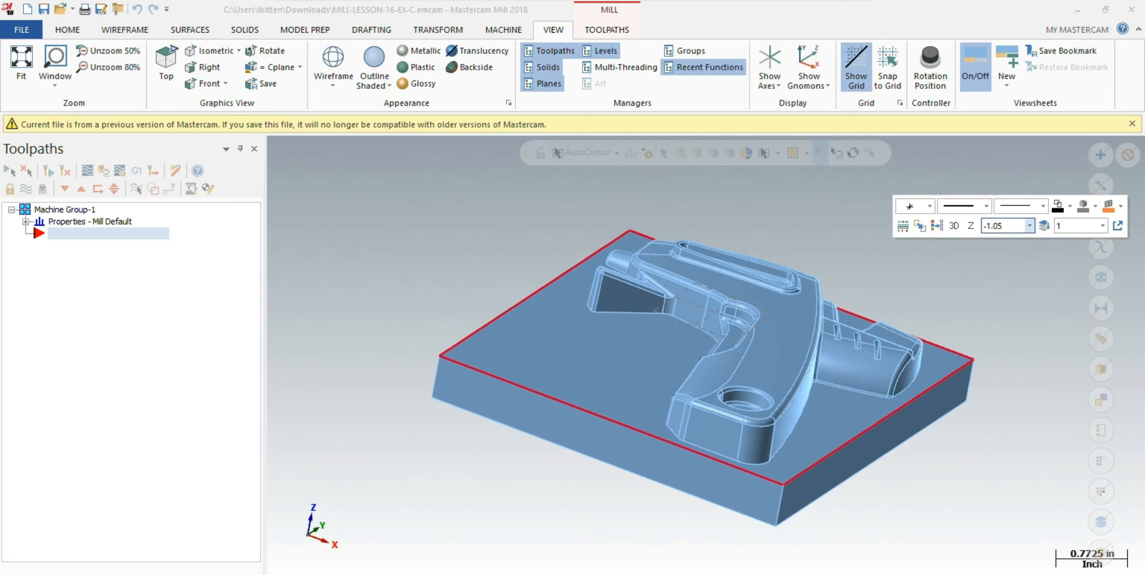
{"action": "key", "text": "Return"}
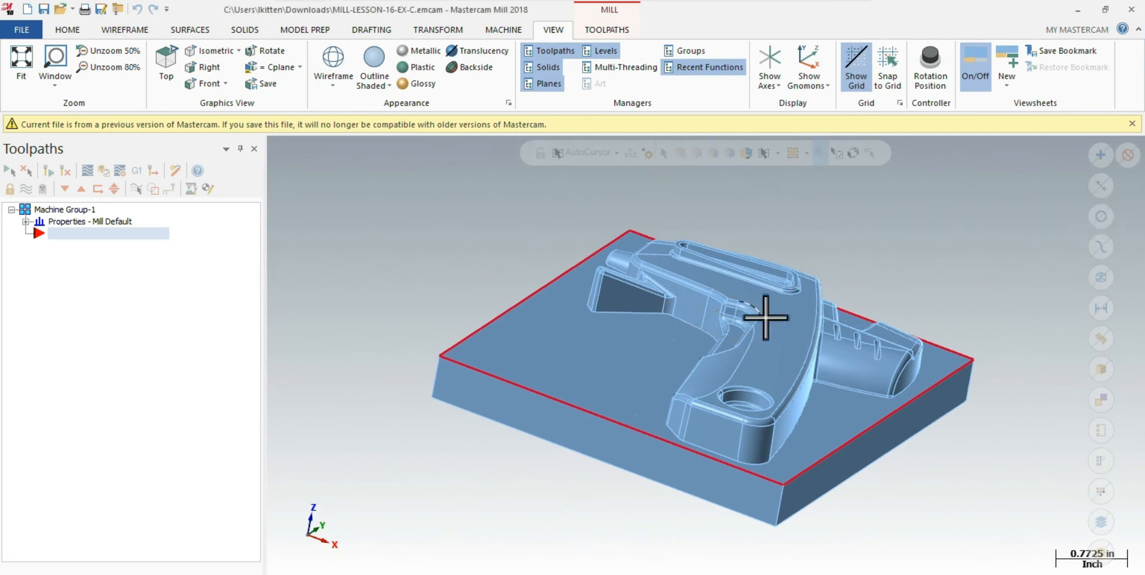
{"action": "mouse_move", "coordinate": [950, 427]}
{"action": "middle_mouse_down"}
{"action": "mouse_move", "coordinate": [966, 363]}
{"action": "mouse_move", "coordinate": [984, 350]}
{"action": "middle_mouse_up"}
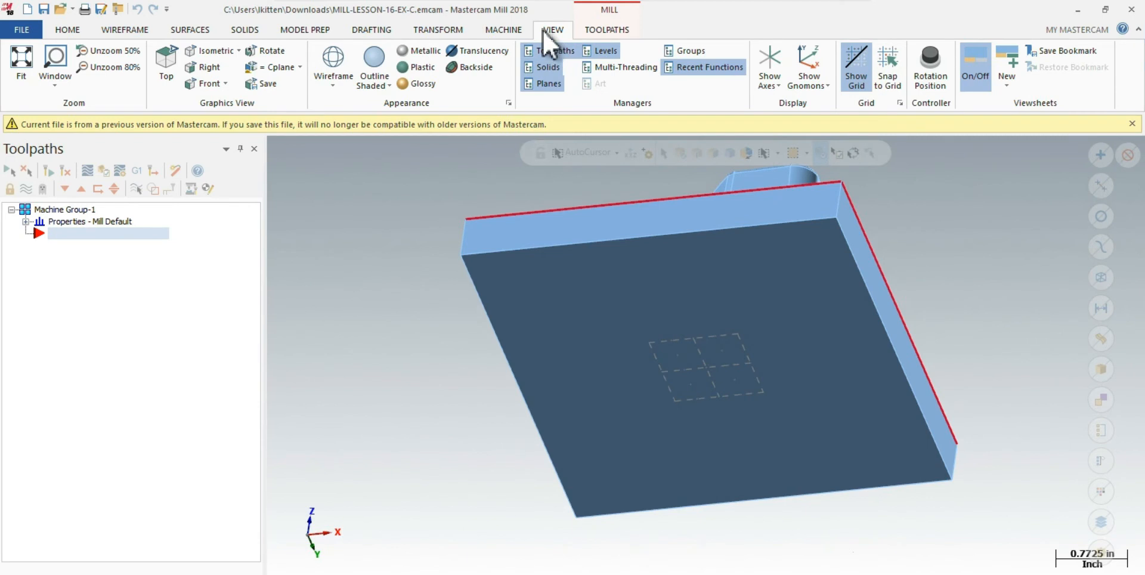
{"action": "left_click", "coordinate": [225, 84]}
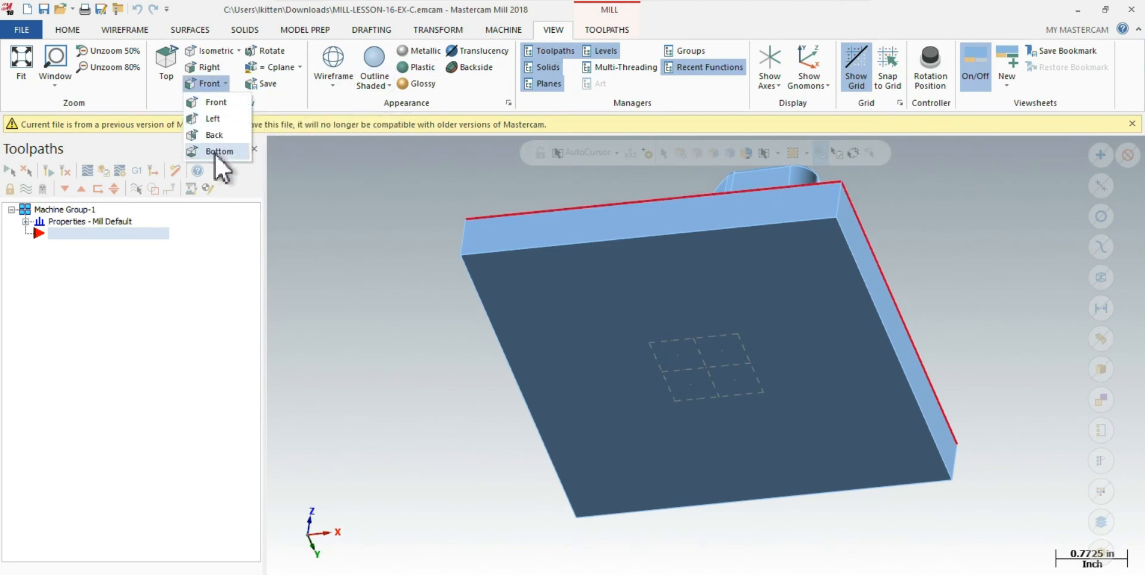
{"action": "left_click", "coordinate": [934, 299]}
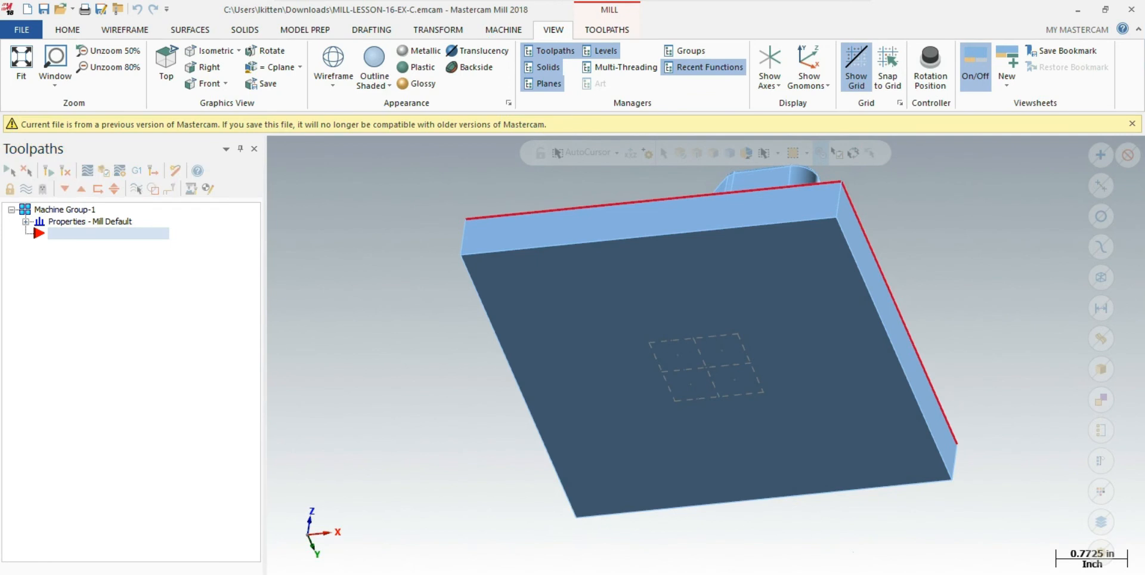
Step: On a new level 2, draw a 4.25 by 4.5 in rectangle between opposite corners of the base's underside
{"action": "left_click", "coordinate": [109, 574]}
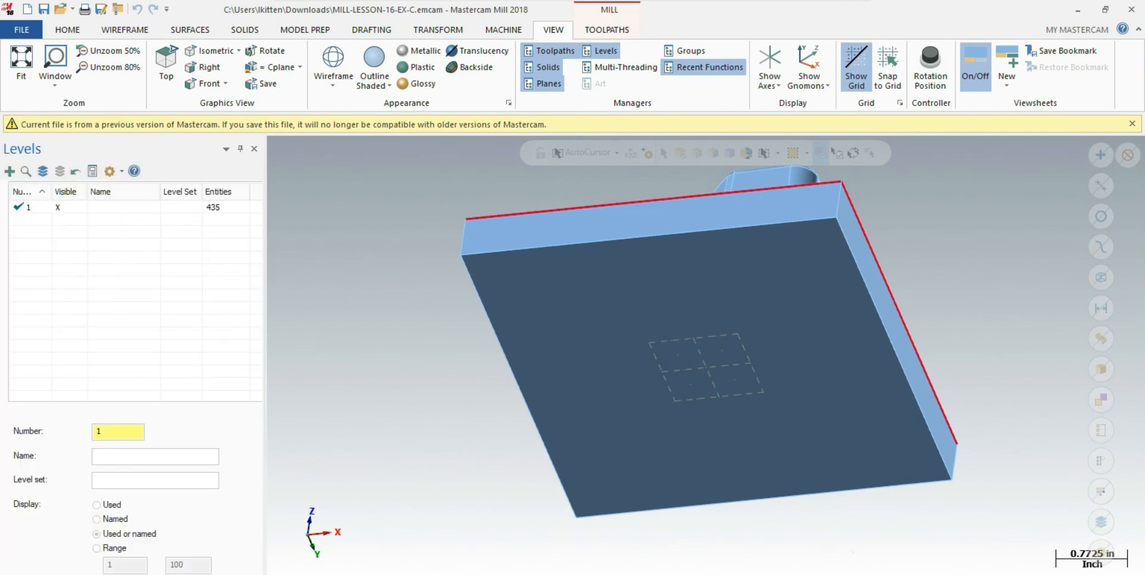
{"action": "left_click", "coordinate": [10, 171]}
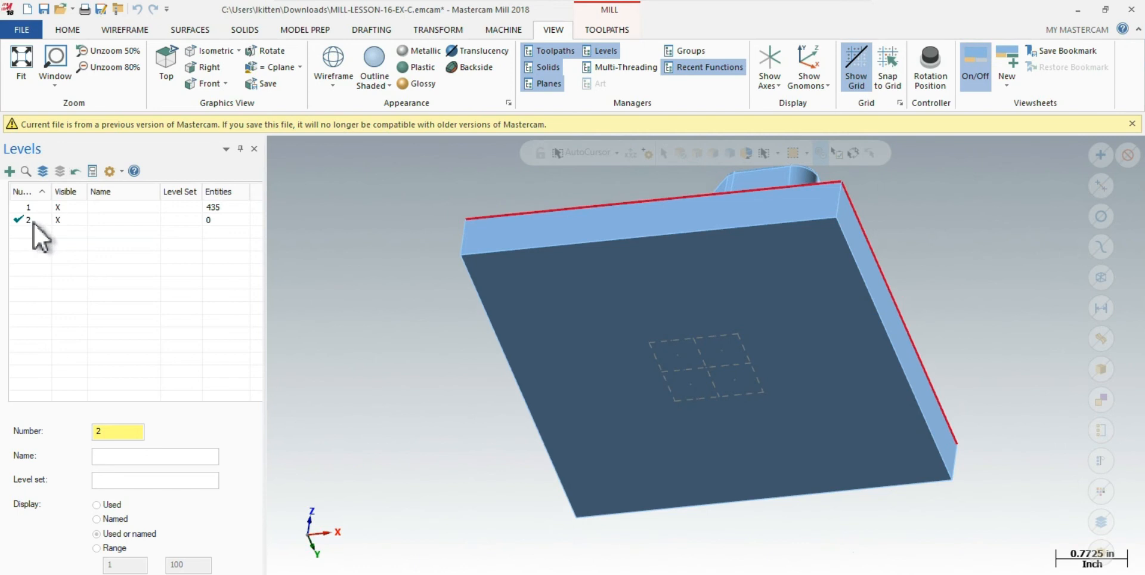
{"action": "left_click", "coordinate": [122, 30]}
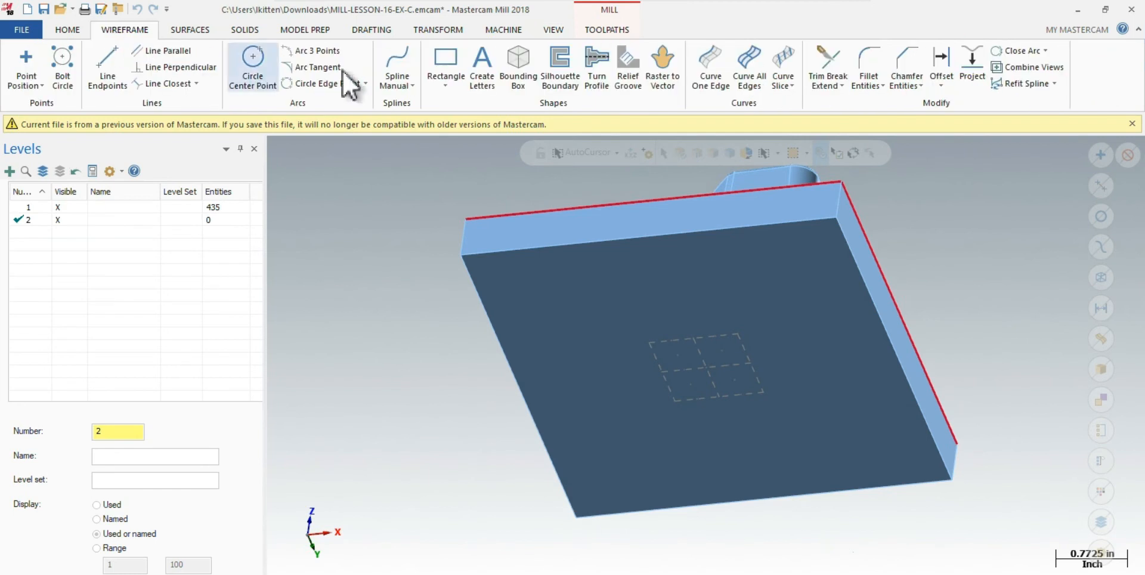
{"action": "left_click", "coordinate": [445, 61]}
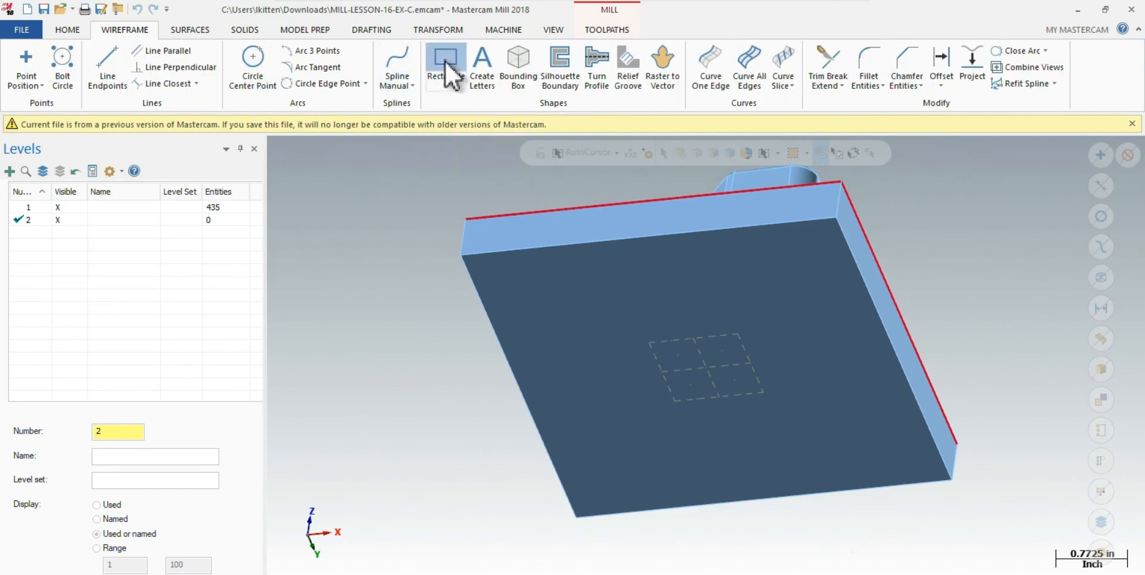
{"action": "left_click", "coordinate": [461, 254]}
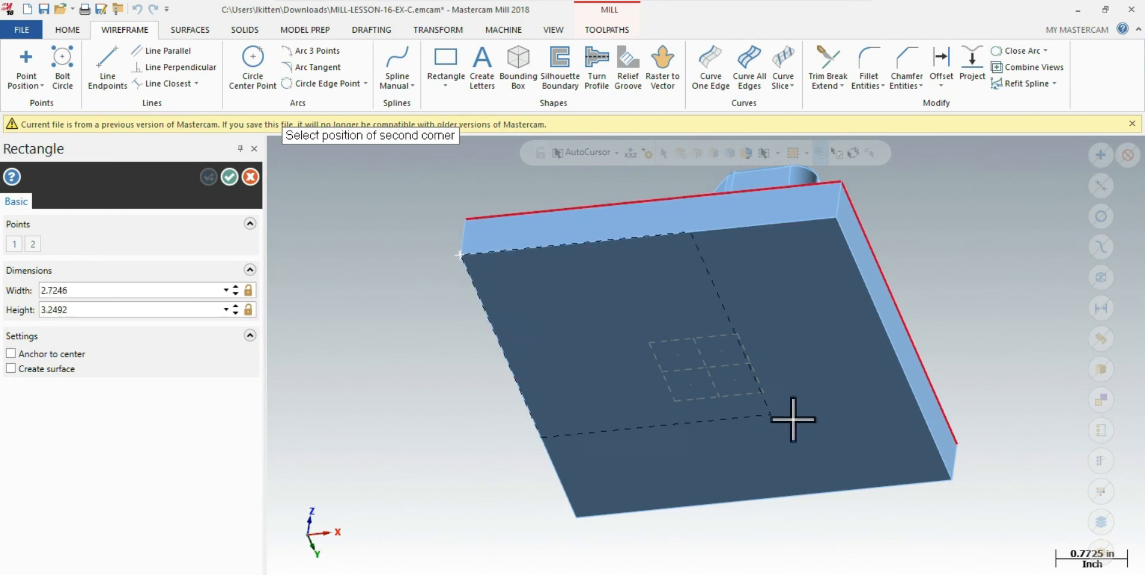
{"action": "left_click", "coordinate": [952, 479]}
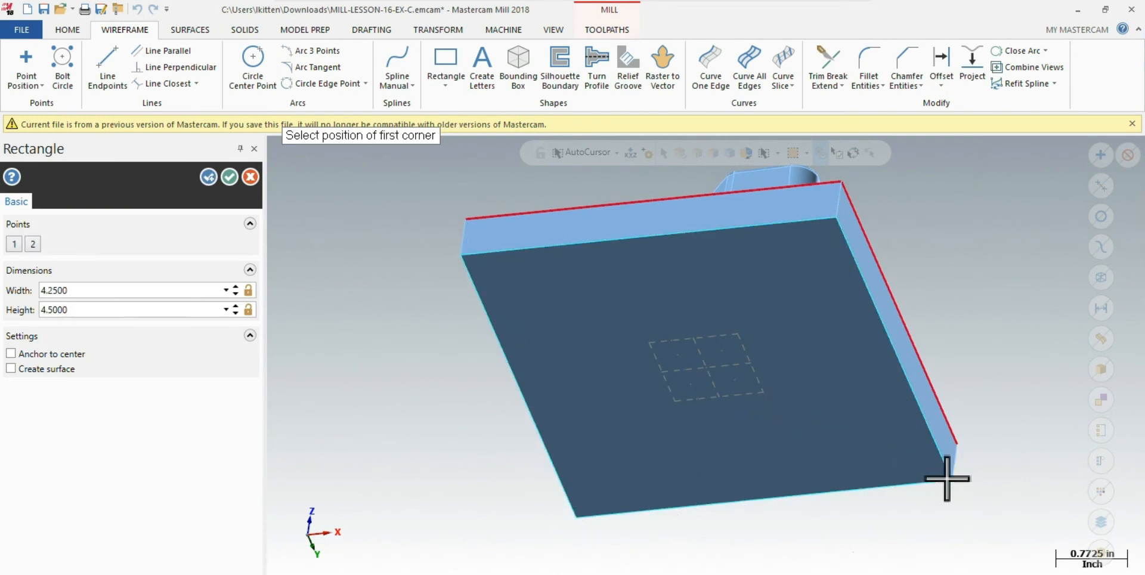
{"action": "left_click", "coordinate": [229, 176]}
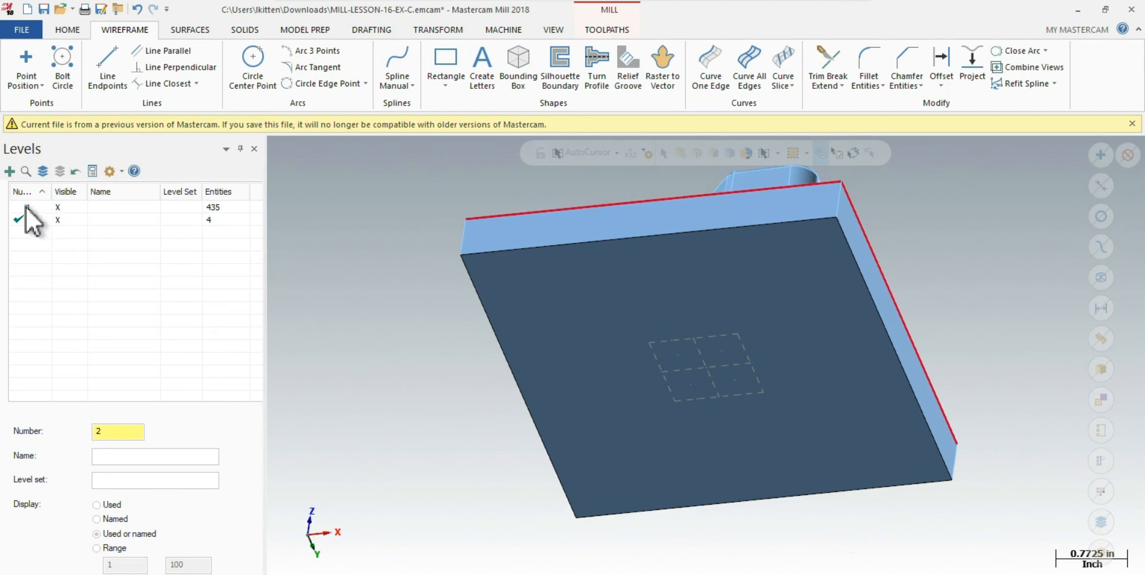
Step: Hide level 1 to leave only the rectangle on level 2 displayed, and dismiss the file-version notice
{"action": "left_click", "coordinate": [58, 206]}
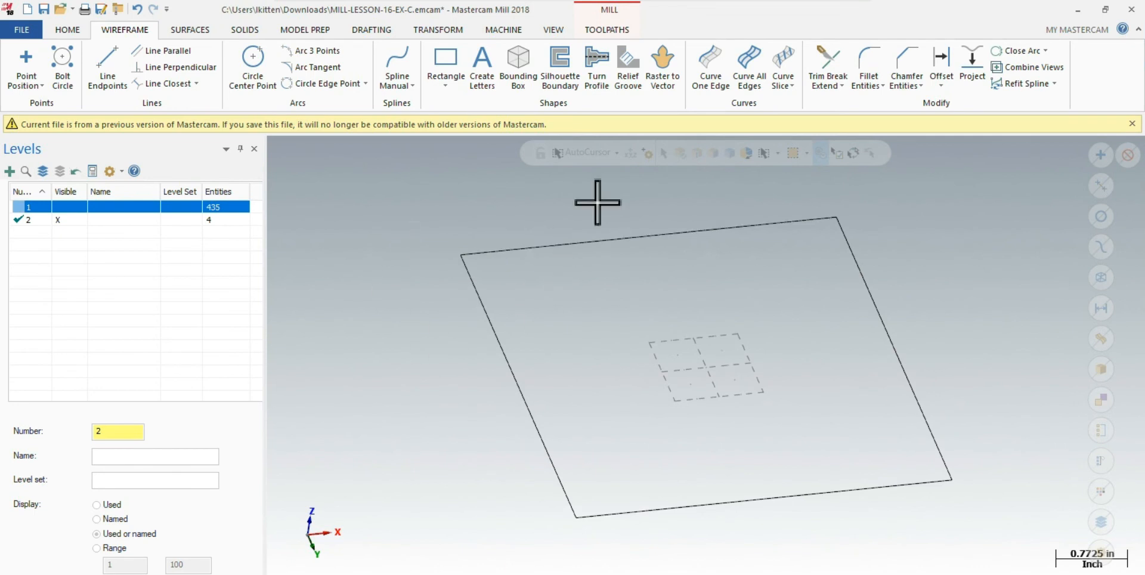
{"action": "left_click", "coordinate": [1132, 124]}
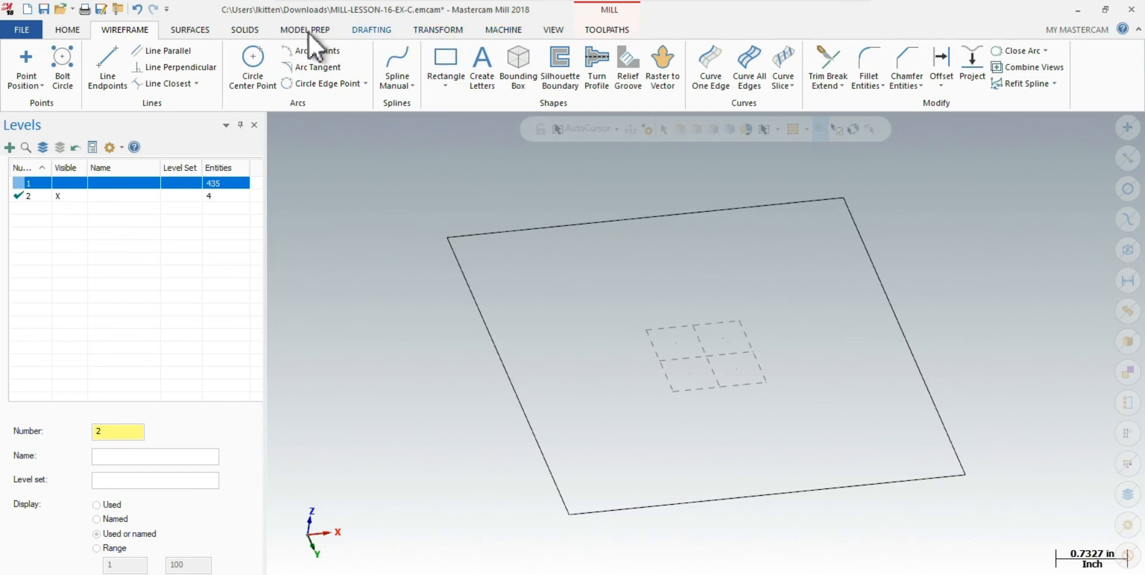
Step: Start a solid extrusion from the rectangle on level 2, and show level 1 together with the preview
{"action": "left_click", "coordinate": [245, 29]}
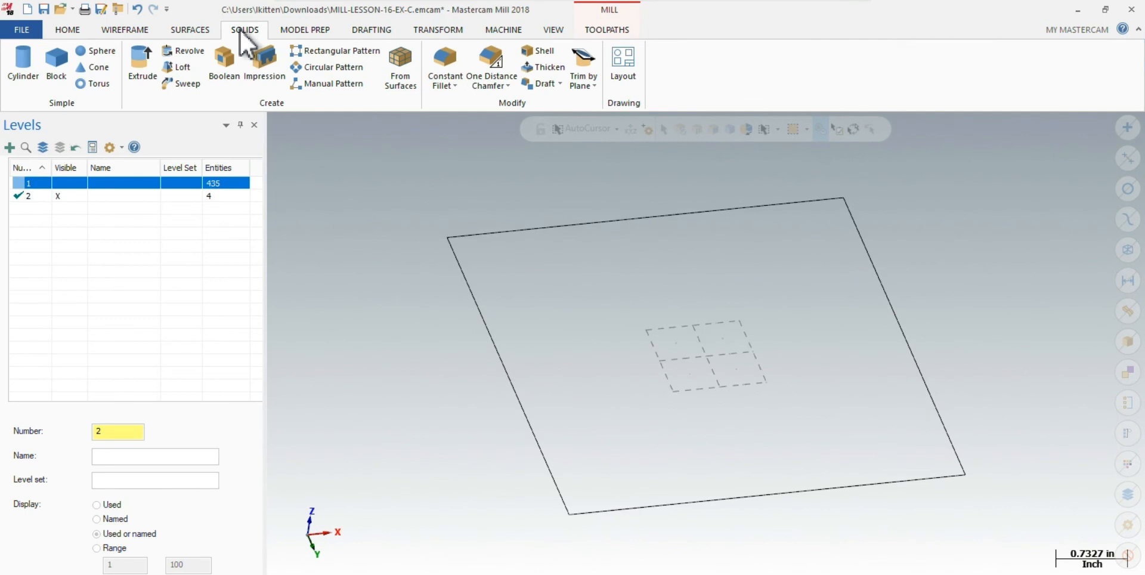
{"action": "left_click", "coordinate": [135, 63]}
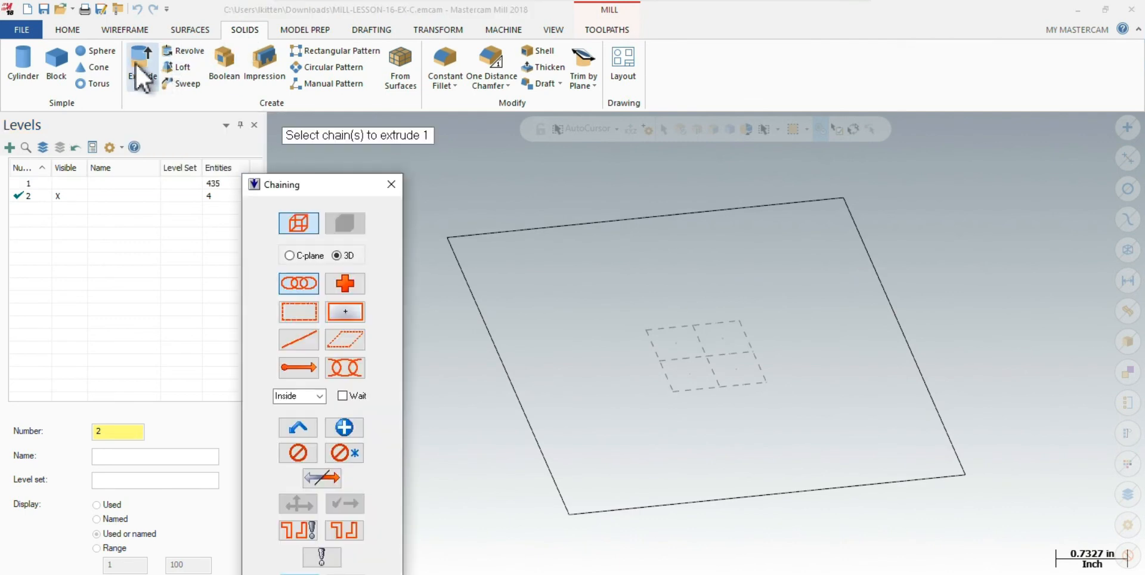
{"action": "left_click", "coordinate": [557, 220]}
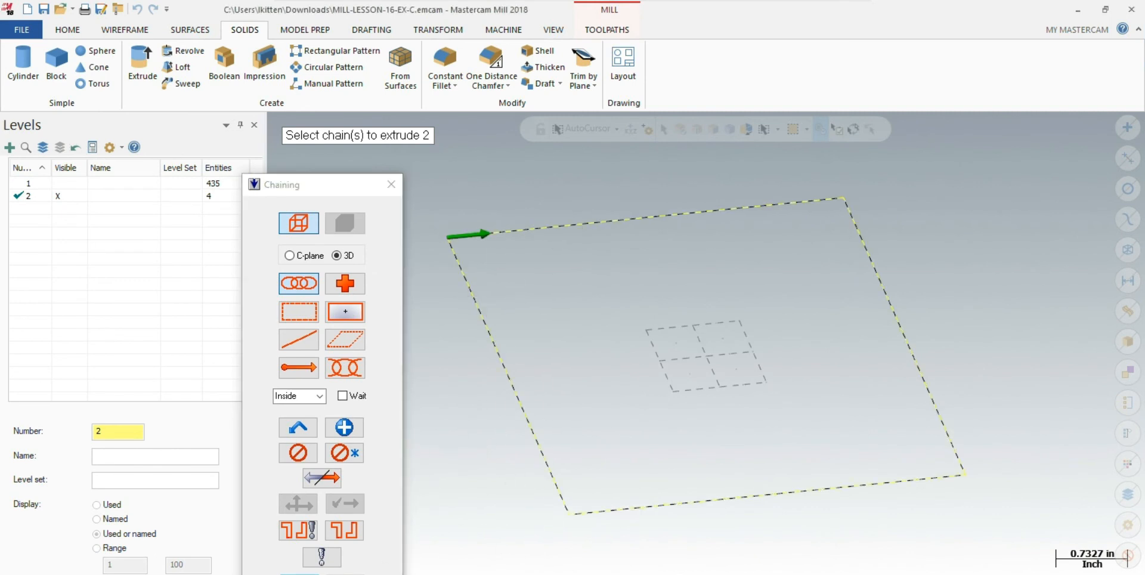
{"action": "key", "text": "Return"}
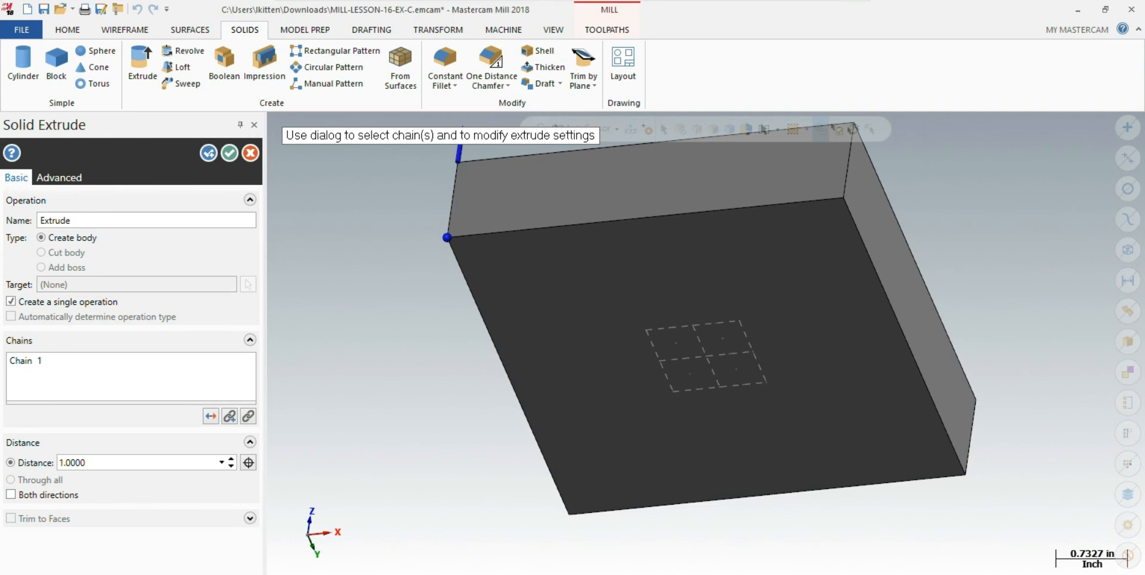
{"action": "key", "text": "Return"}
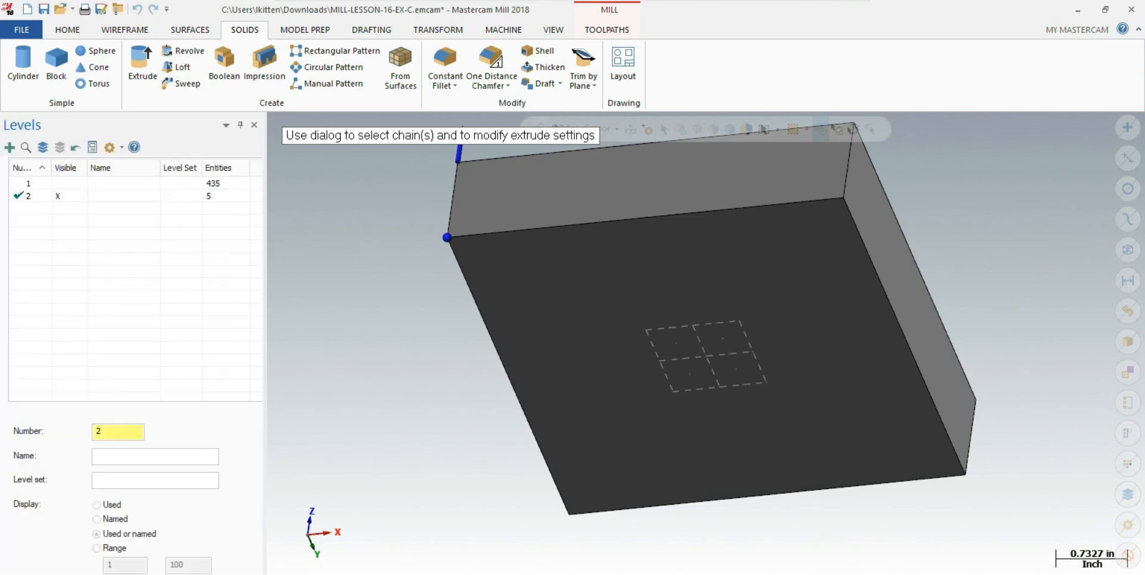
{"action": "left_click", "coordinate": [59, 182]}
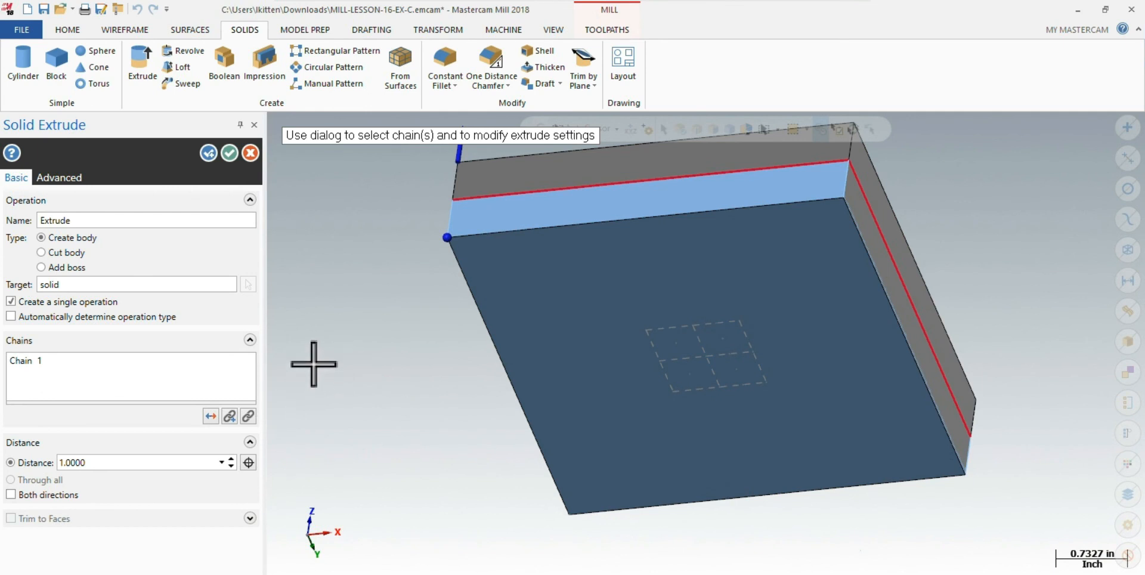
Step: Set the extrusion distance to 0.5 in and apply it as a cut through the base of the part solid
{"action": "middle_click_drag", "start_coordinate": [314, 364], "coordinate": [304, 379]}
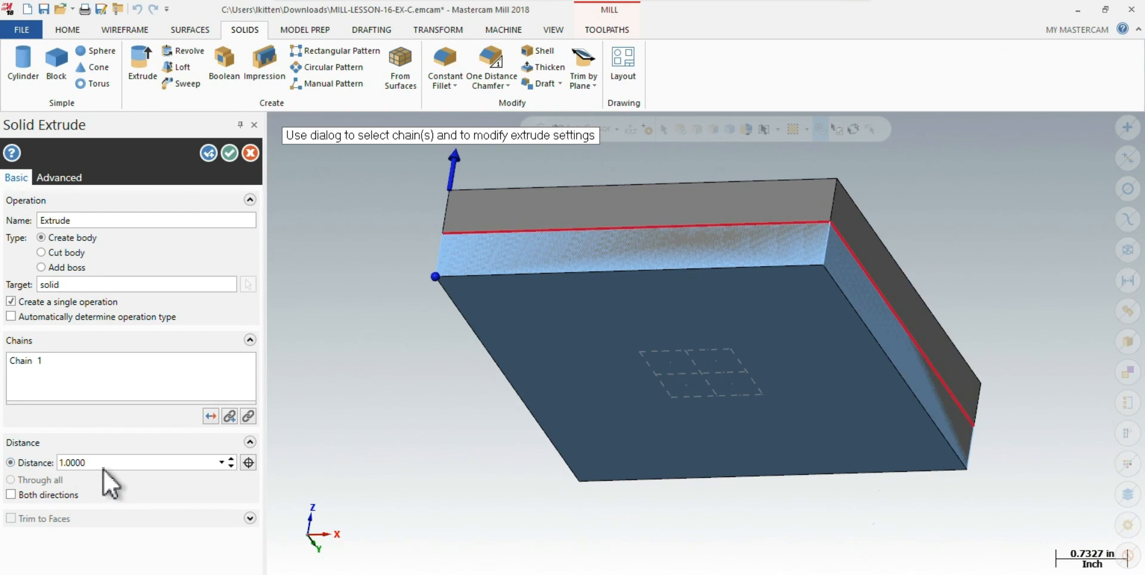
{"action": "double_click", "coordinate": [83, 462]}
{"action": "type", "text": ".5"}
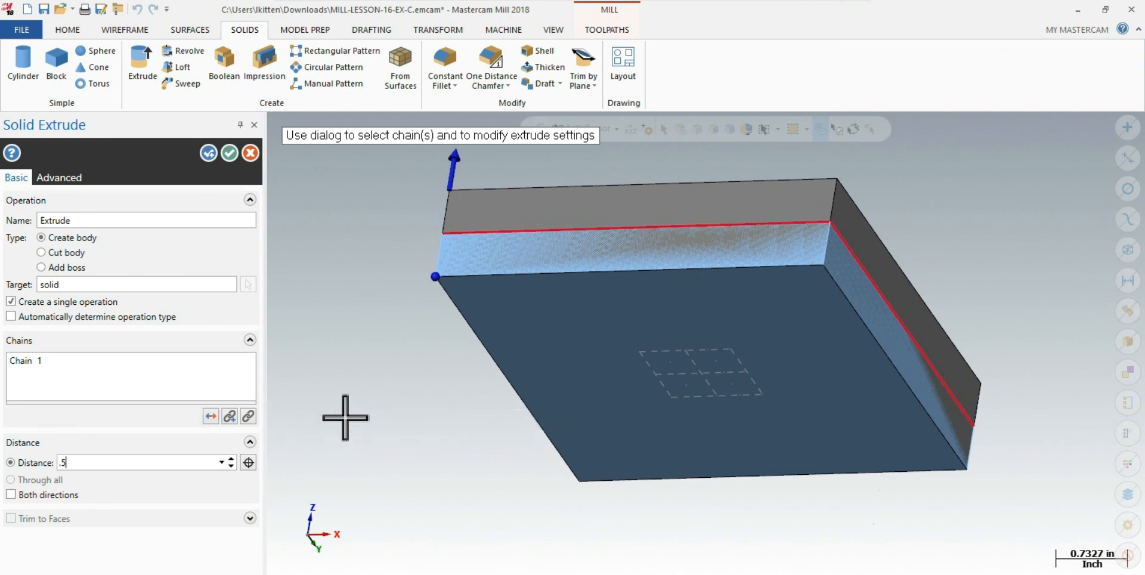
{"action": "middle_click_drag", "start_coordinate": [398, 404], "coordinate": [414, 452]}
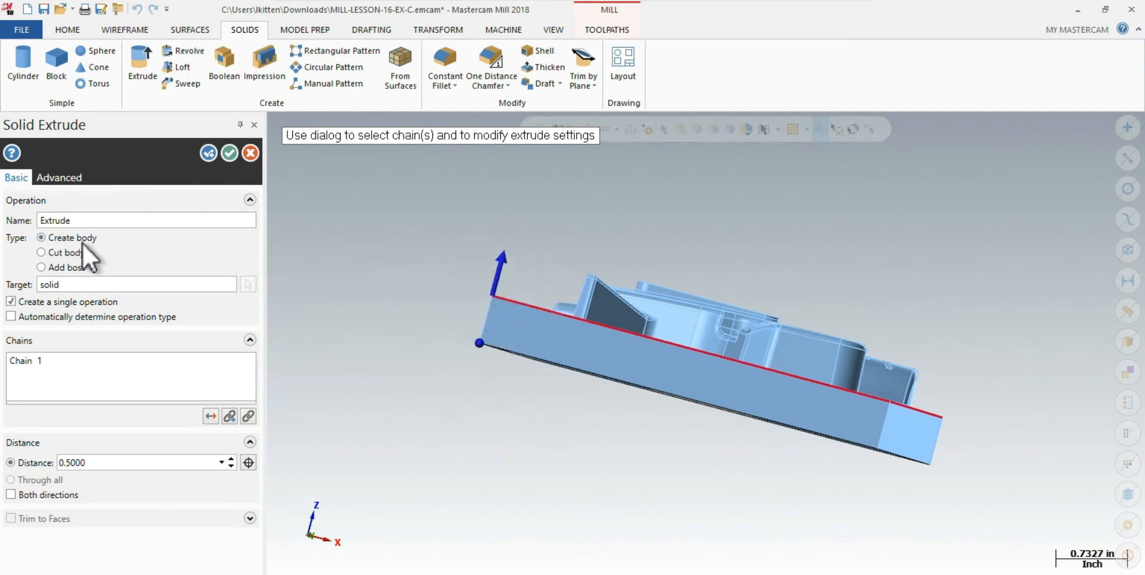
{"action": "left_click", "coordinate": [41, 252]}
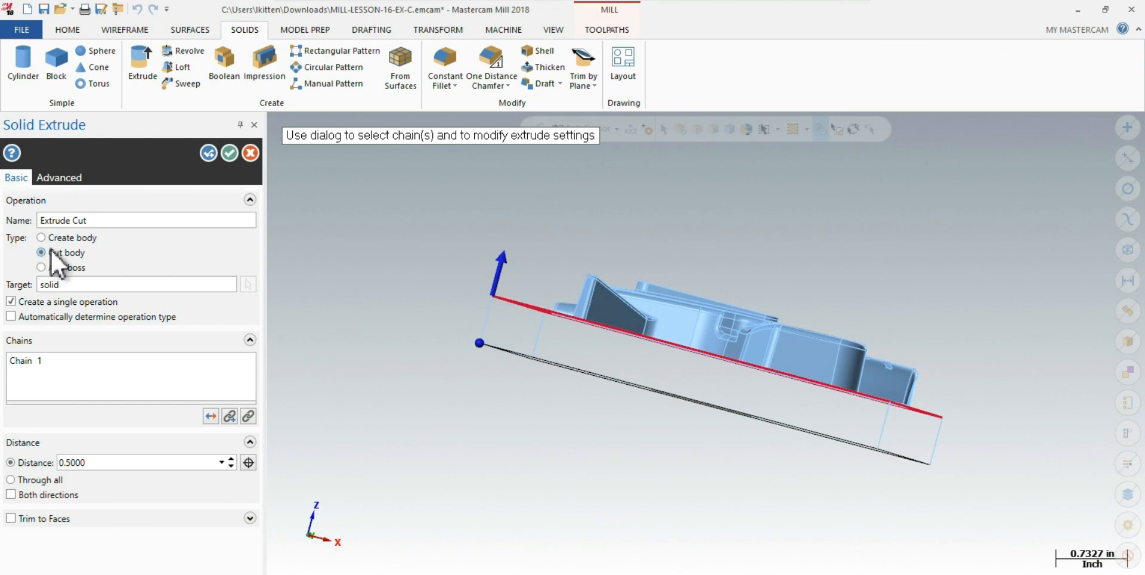
{"action": "left_click", "coordinate": [207, 153]}
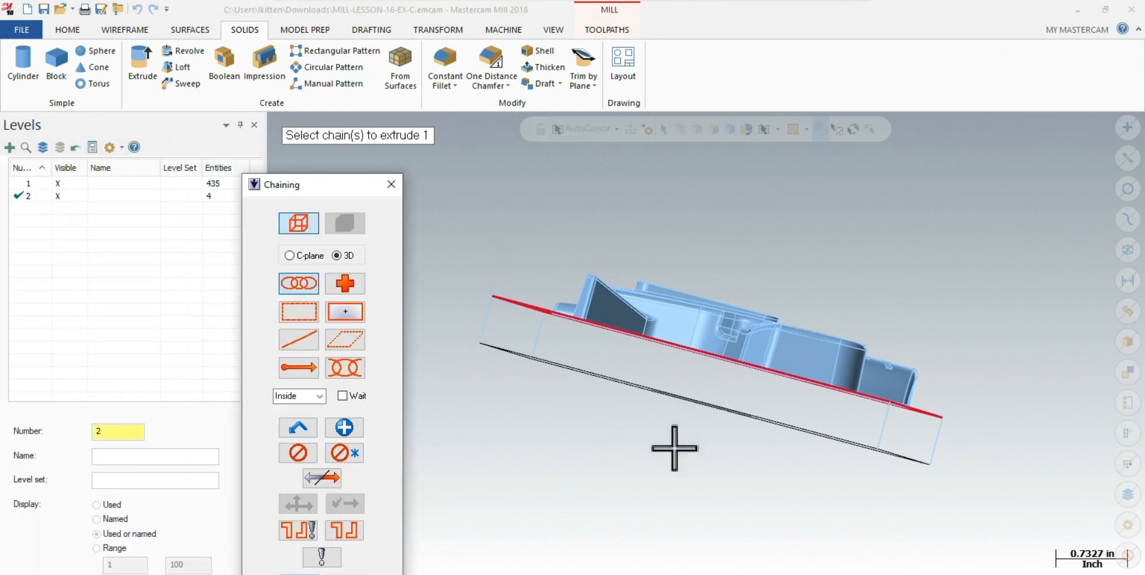
Step: Hide level 1 and extrude the same rectangle 0.5 in upward as a new separate body on level 2
{"action": "left_click_drag", "start_coordinate": [336, 187], "coordinate": [369, 152]}
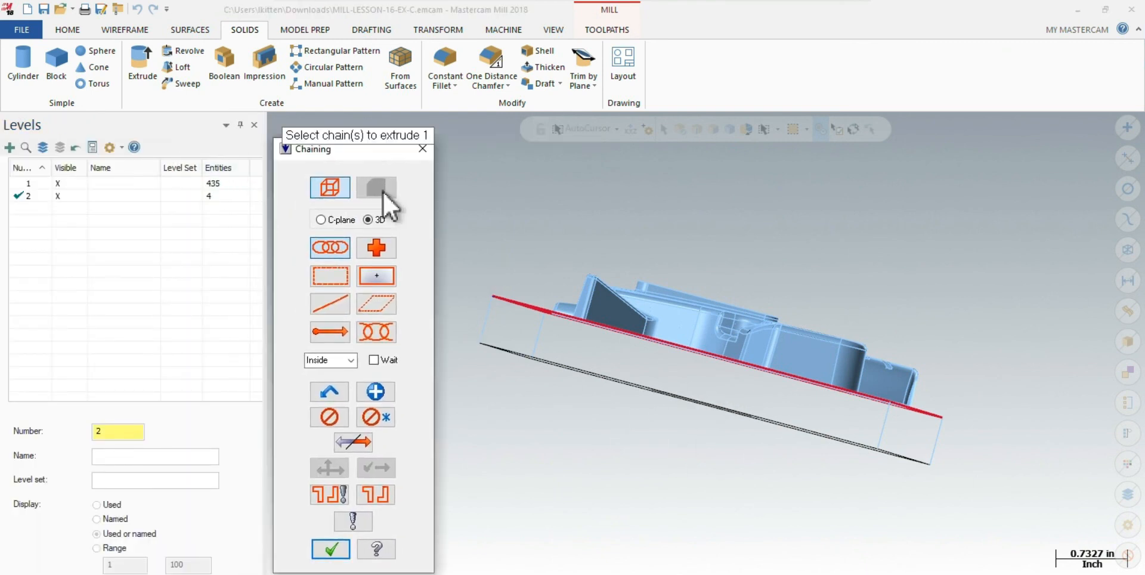
{"action": "mouse_move", "coordinate": [654, 439]}
{"action": "middle_mouse_down"}
{"action": "mouse_move", "coordinate": [613, 427]}
{"action": "mouse_move", "coordinate": [644, 410]}
{"action": "mouse_move", "coordinate": [636, 417]}
{"action": "middle_mouse_up"}
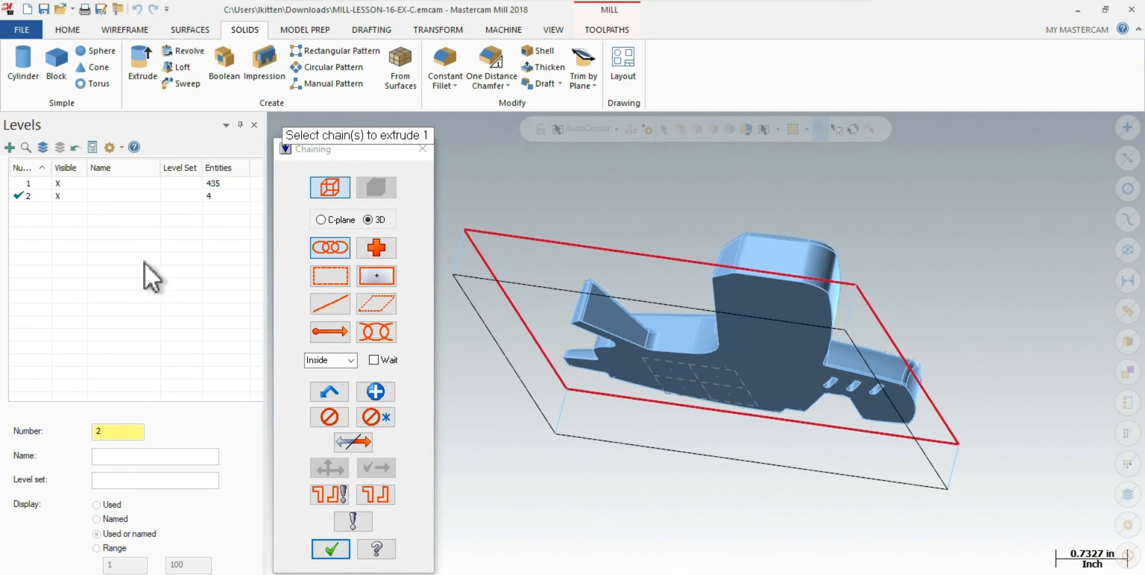
{"action": "left_click", "coordinate": [57, 184]}
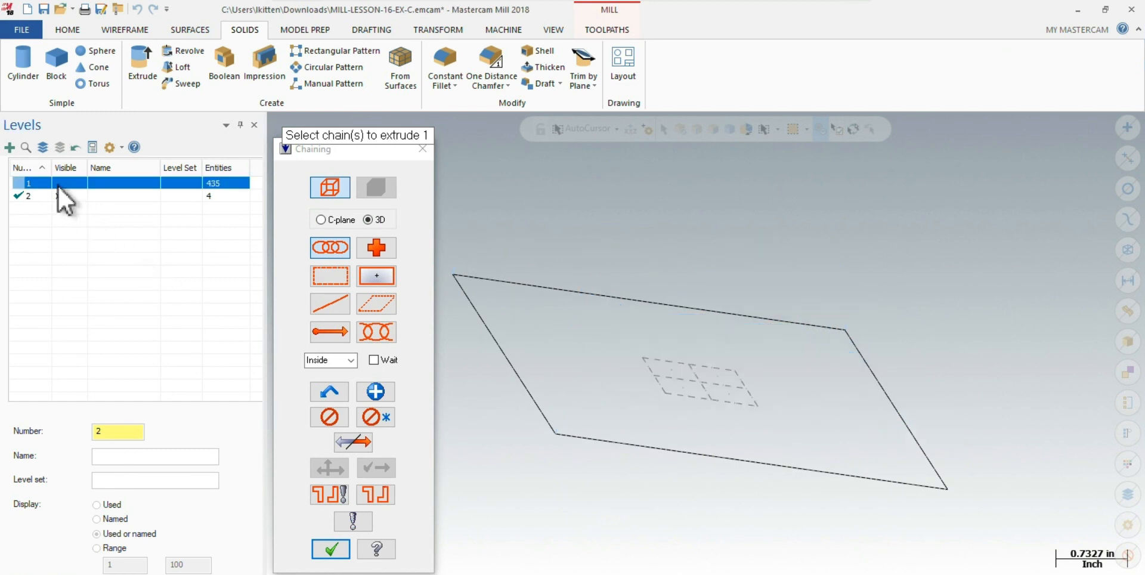
{"action": "left_click", "coordinate": [498, 282]}
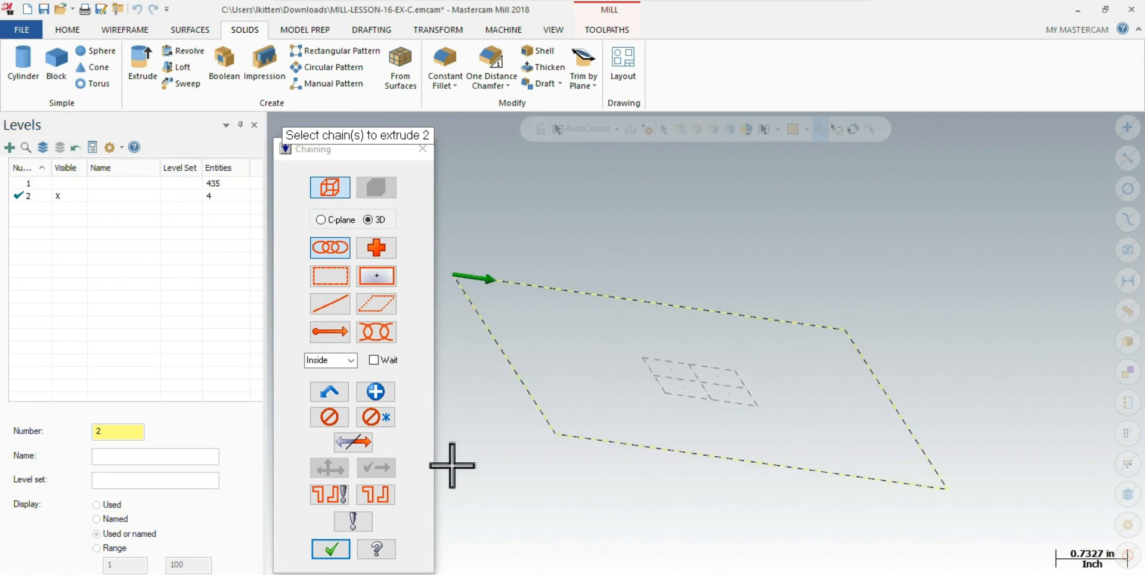
{"action": "left_click", "coordinate": [330, 550]}
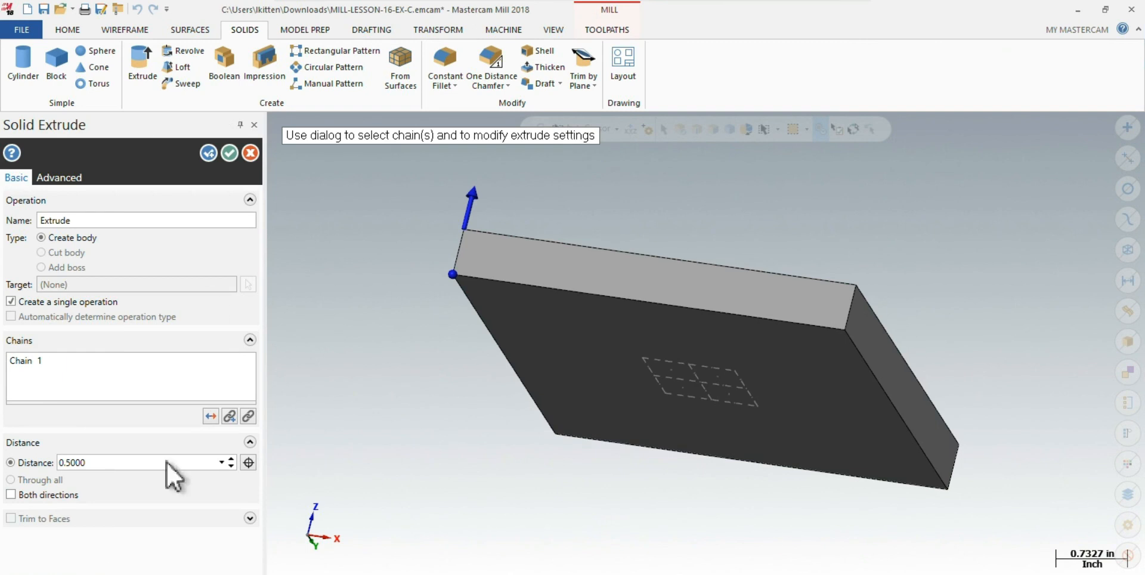
{"action": "left_click", "coordinate": [229, 154]}
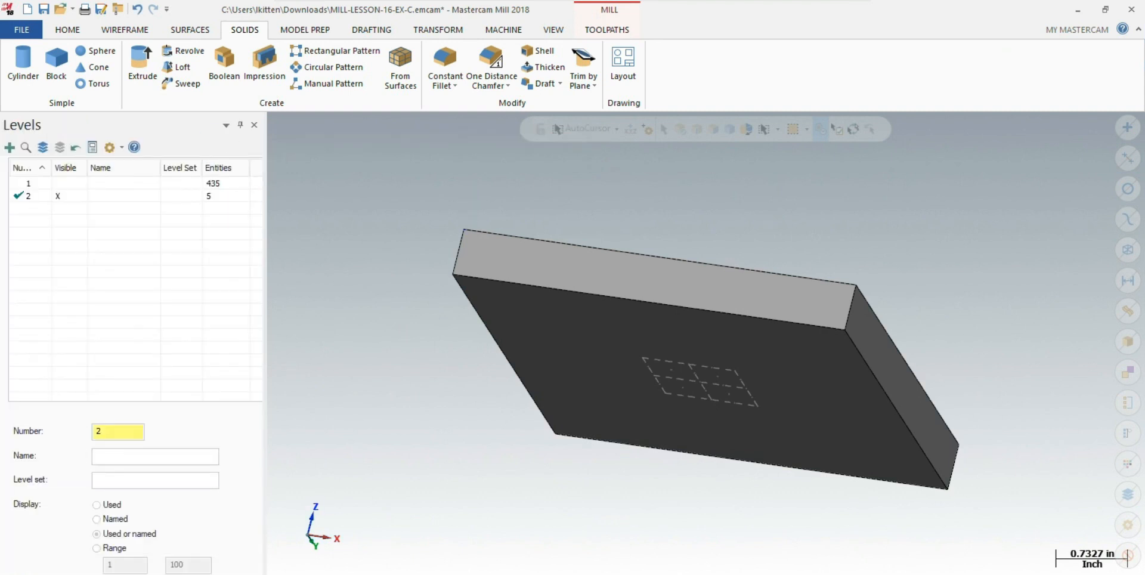
Step: Show level 1 again and check from above how the part sits on the new base block
{"action": "left_click", "coordinate": [58, 182]}
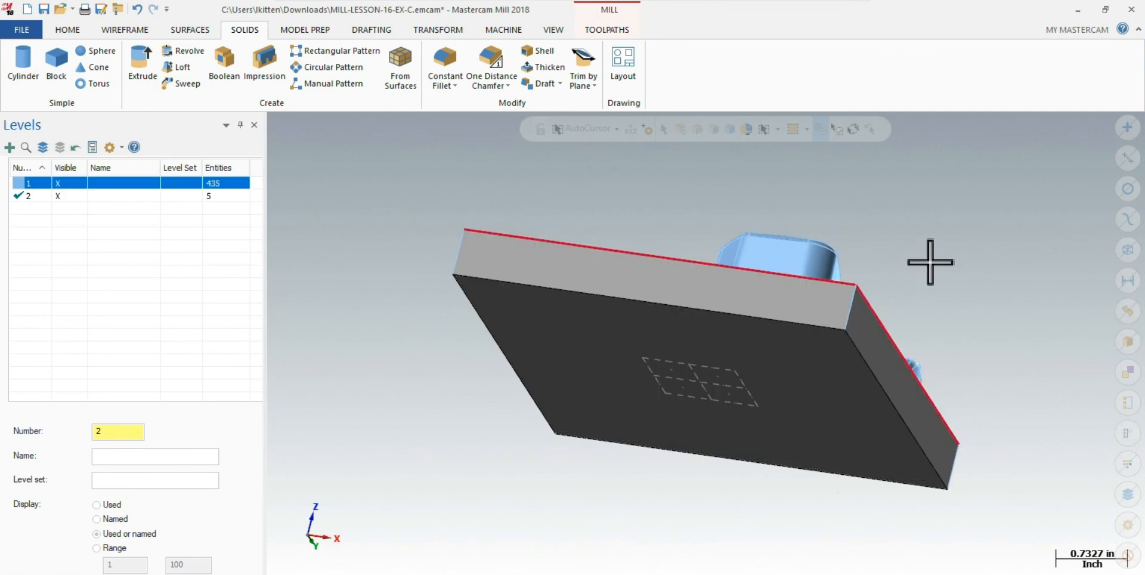
{"action": "middle_click_drag", "start_coordinate": [954, 255], "coordinate": [899, 308]}
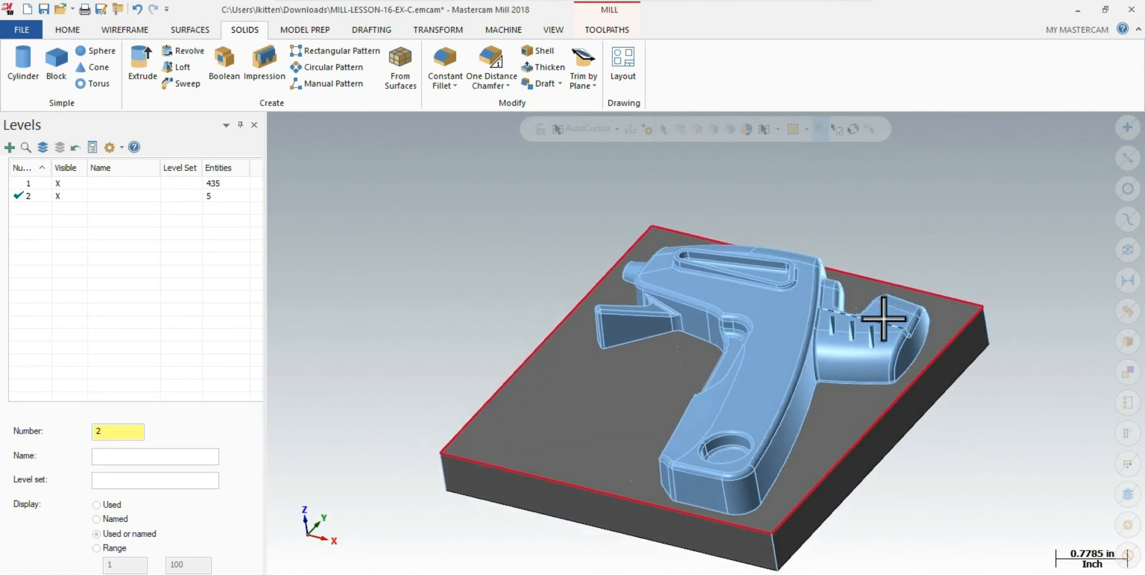
{"action": "scroll", "coordinate": [873, 334], "scroll_direction": "up", "scroll_amount": 5}
{"action": "scroll", "coordinate": [823, 305], "scroll_direction": "down", "scroll_amount": 7}
{"action": "scroll", "coordinate": [768, 399], "scroll_direction": "up", "scroll_amount": 7}
{"action": "scroll", "coordinate": [725, 344], "scroll_direction": "down", "scroll_amount": 3}
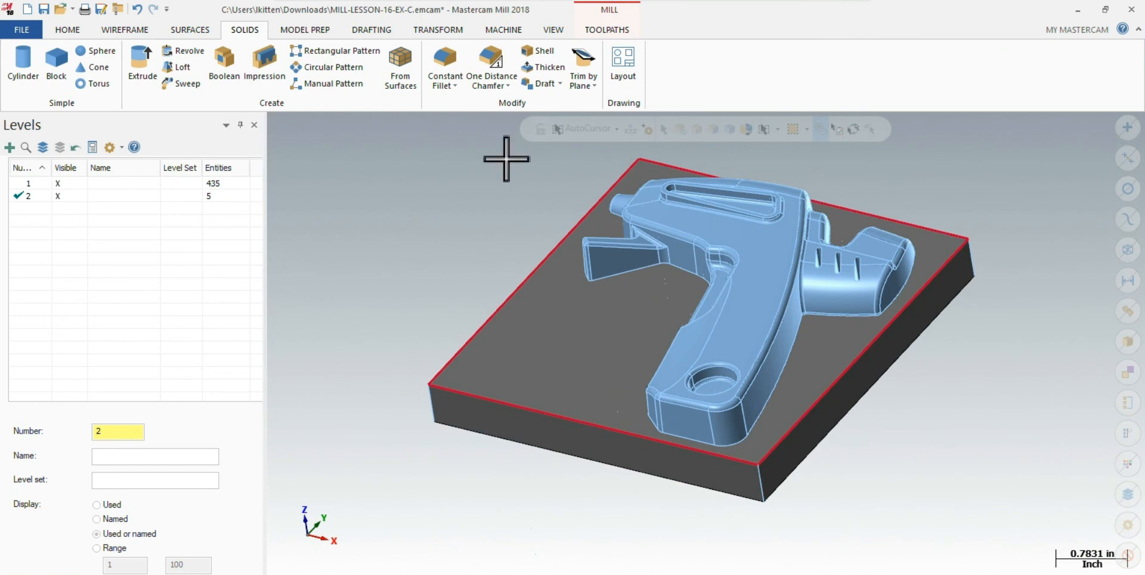
Step: Save MILL-LESSON-16-EX-C.emcam over the existing file, converting it to the current Mastercam version
{"action": "left_click", "coordinate": [42, 12]}
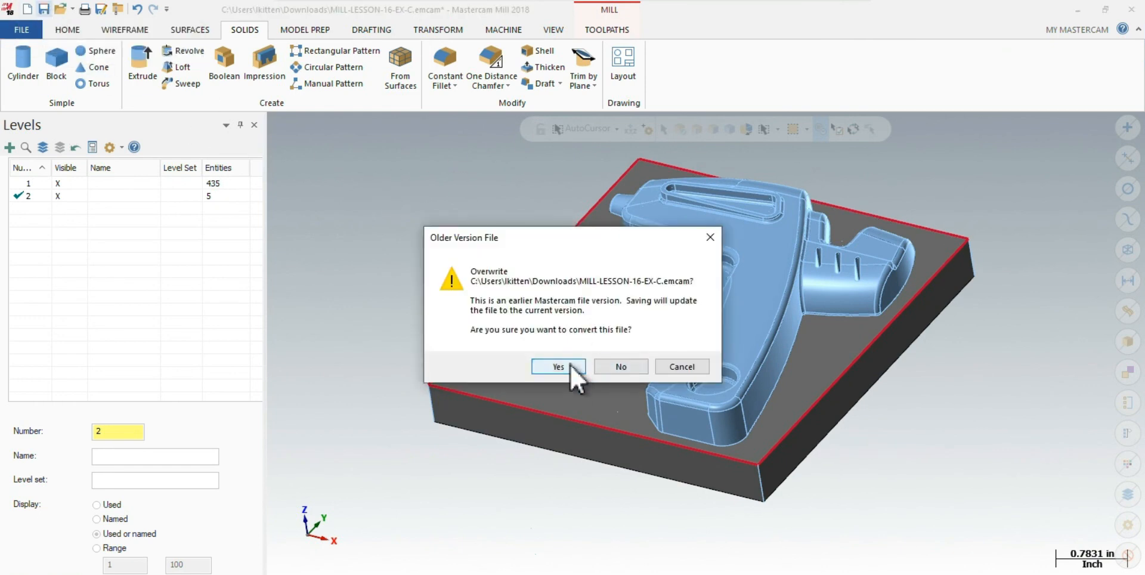
{"action": "left_click", "coordinate": [570, 365]}
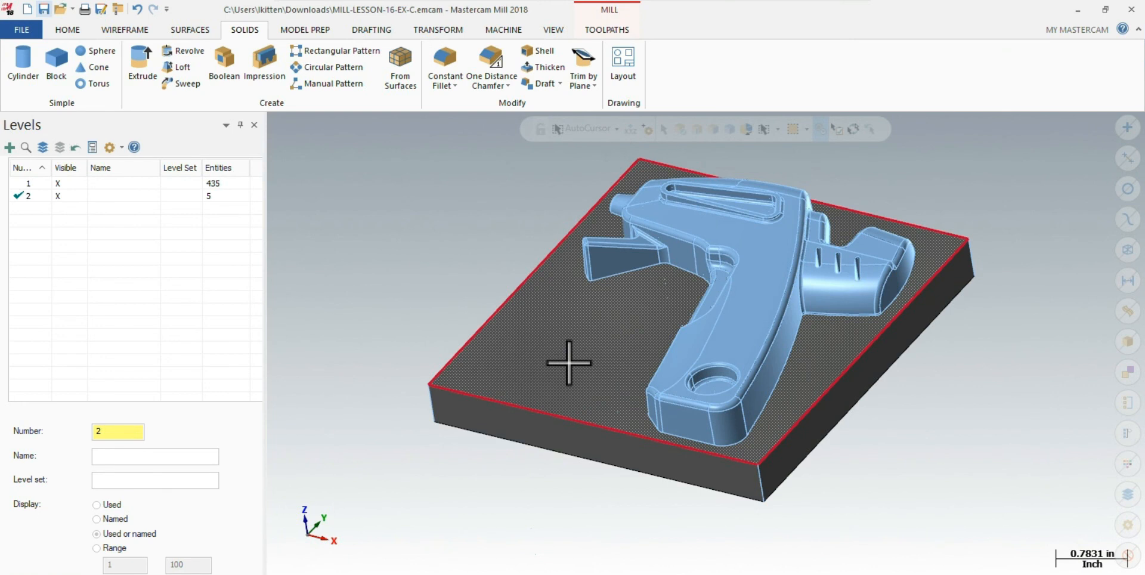